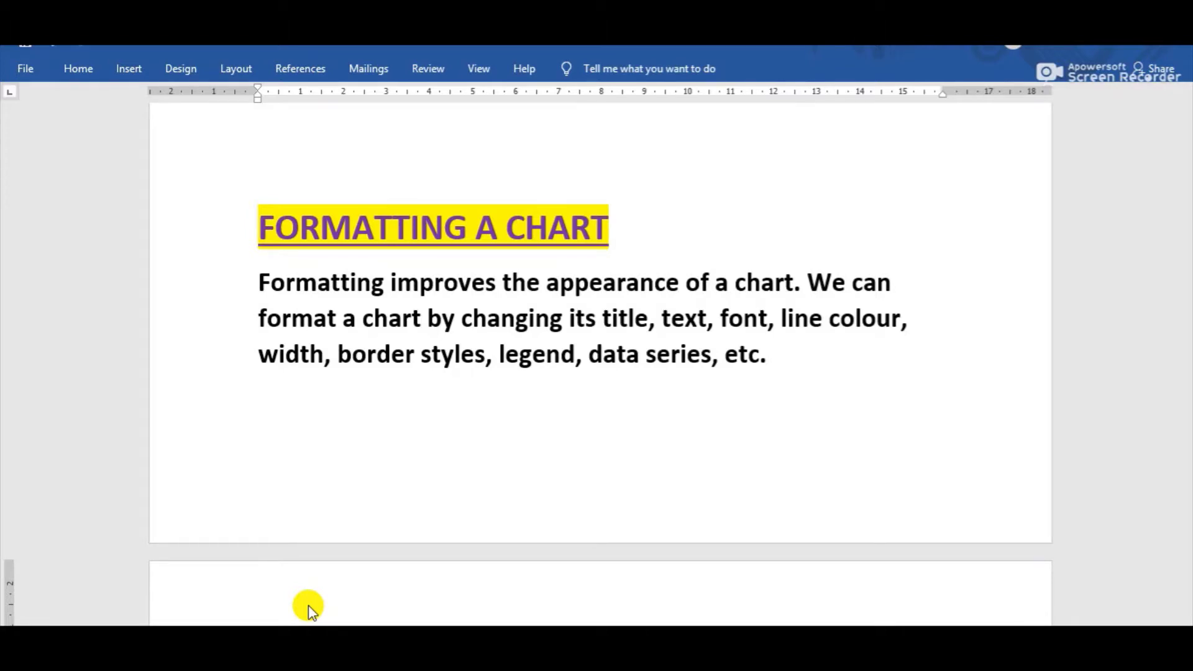
Scroll the Word notes down to the 'Changing the plot area background' section
scroll(308, 605, down, 5)
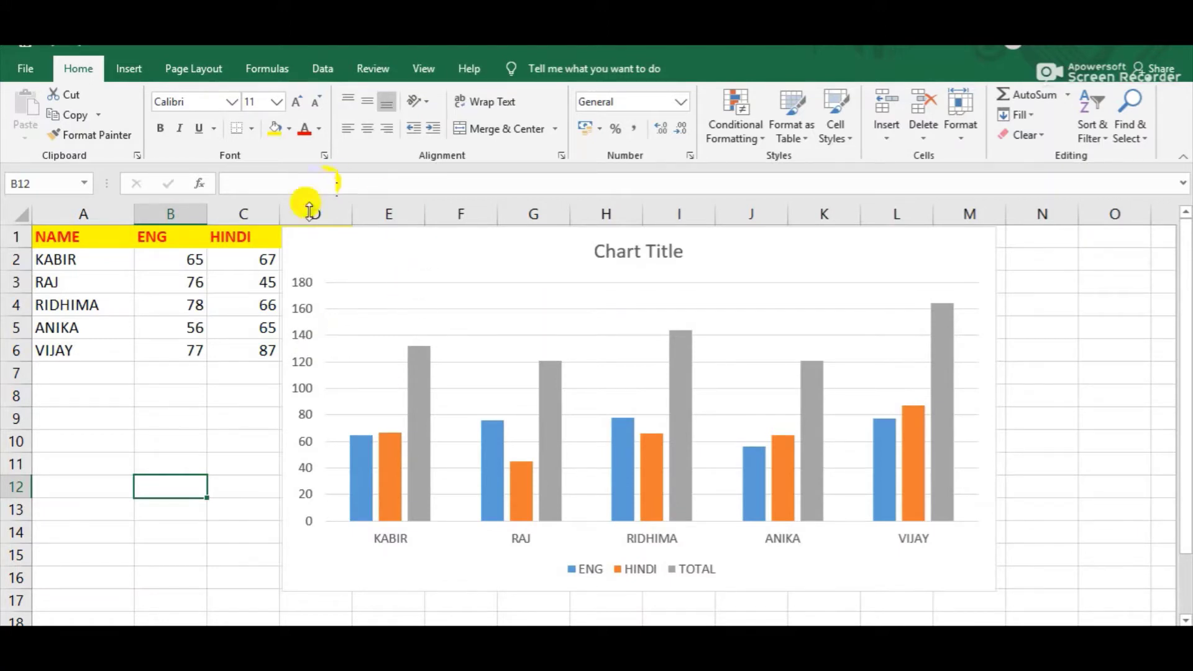
Select the student marks chart and bring up the plot area's context menu
click(482, 314)
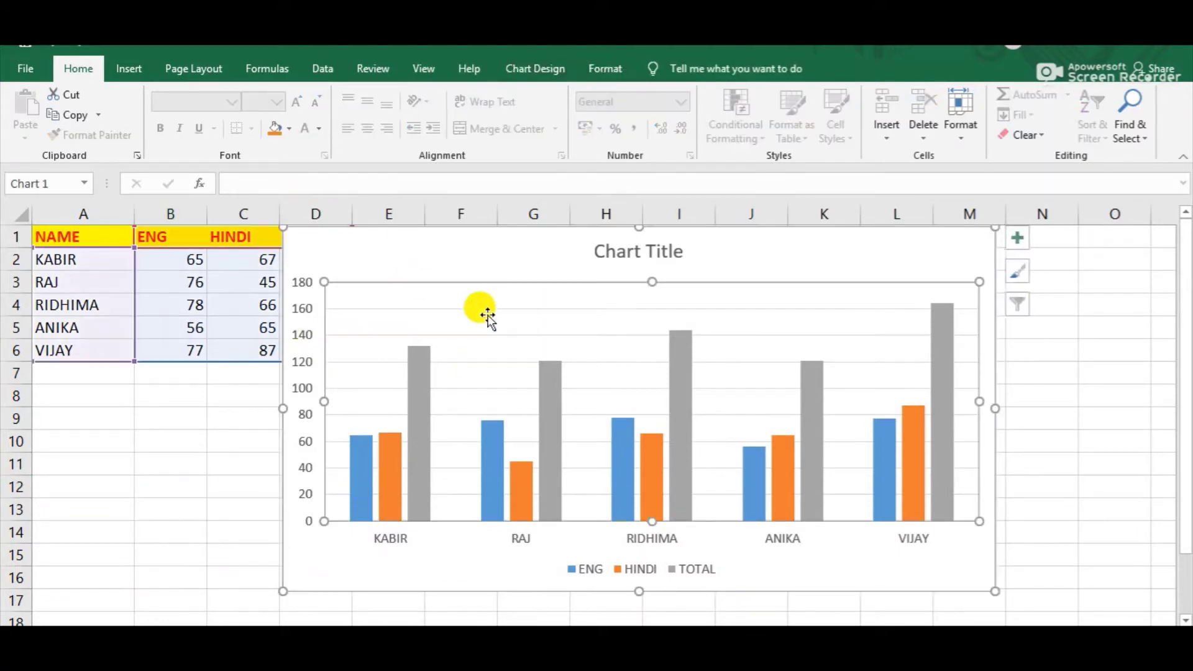
mouse_move(366, 467)
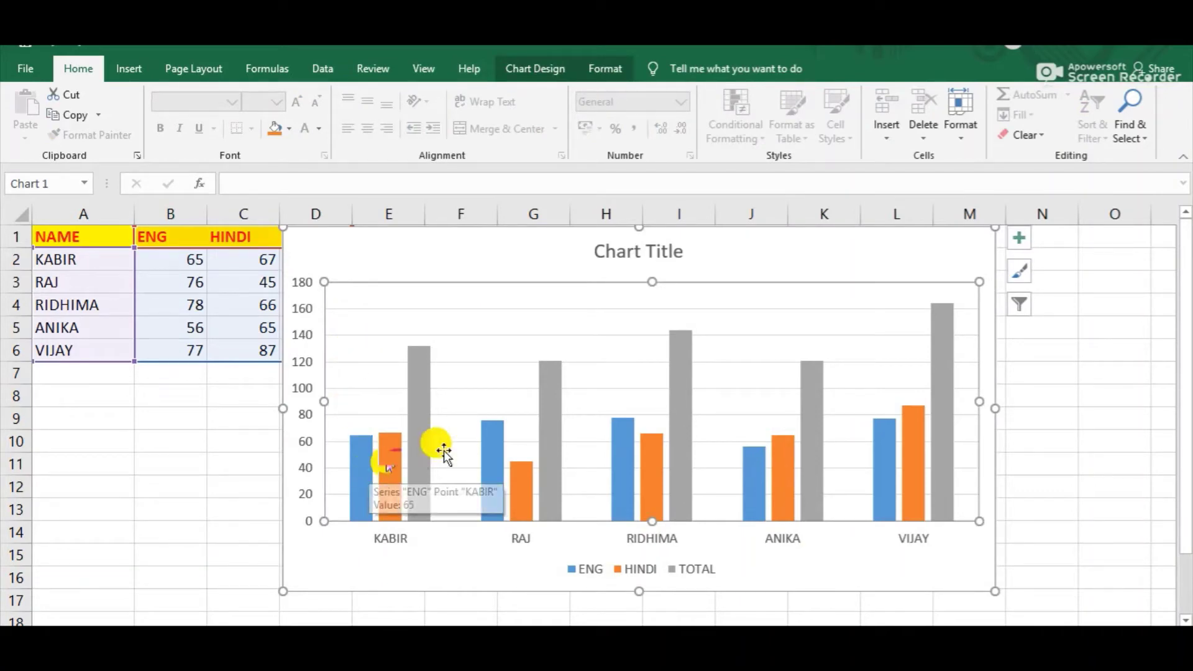
right_click(745, 322)
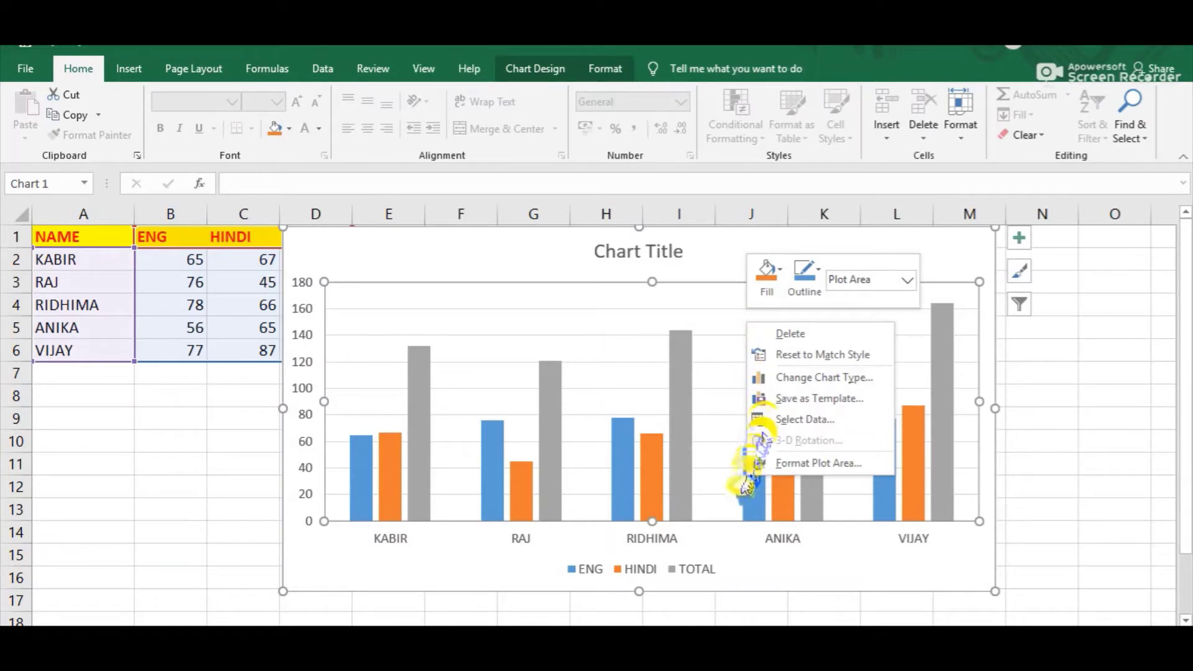
In Format Plot Area, apply a solid fill so the plot area turns yellow
click(832, 471)
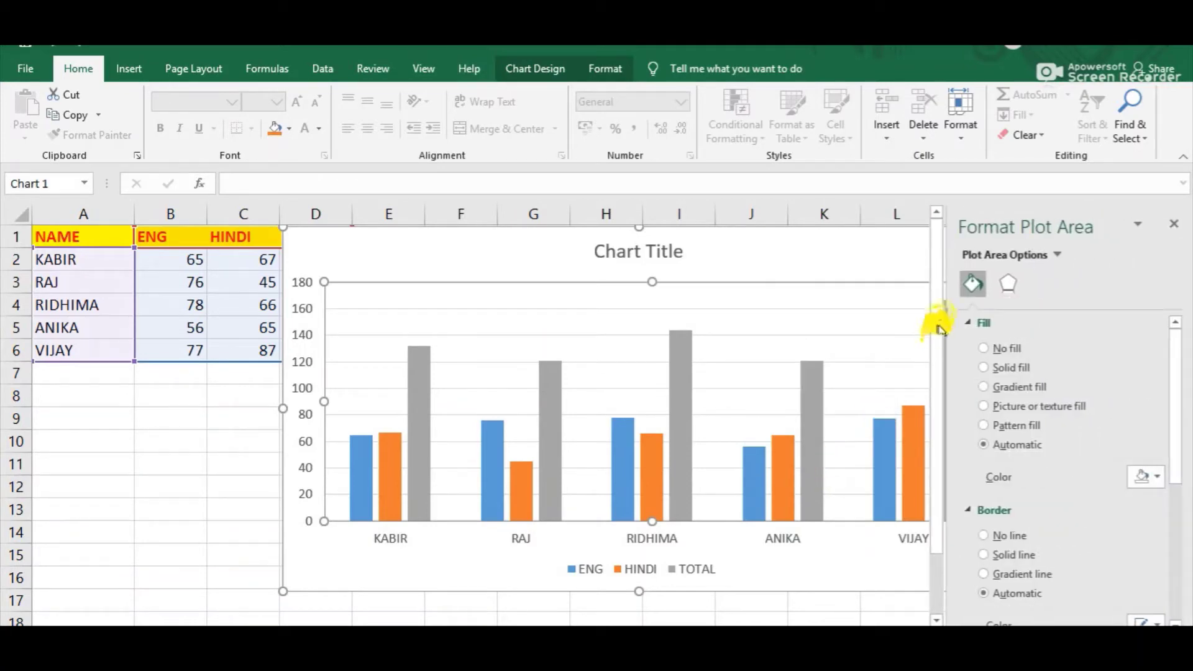
click(1140, 226)
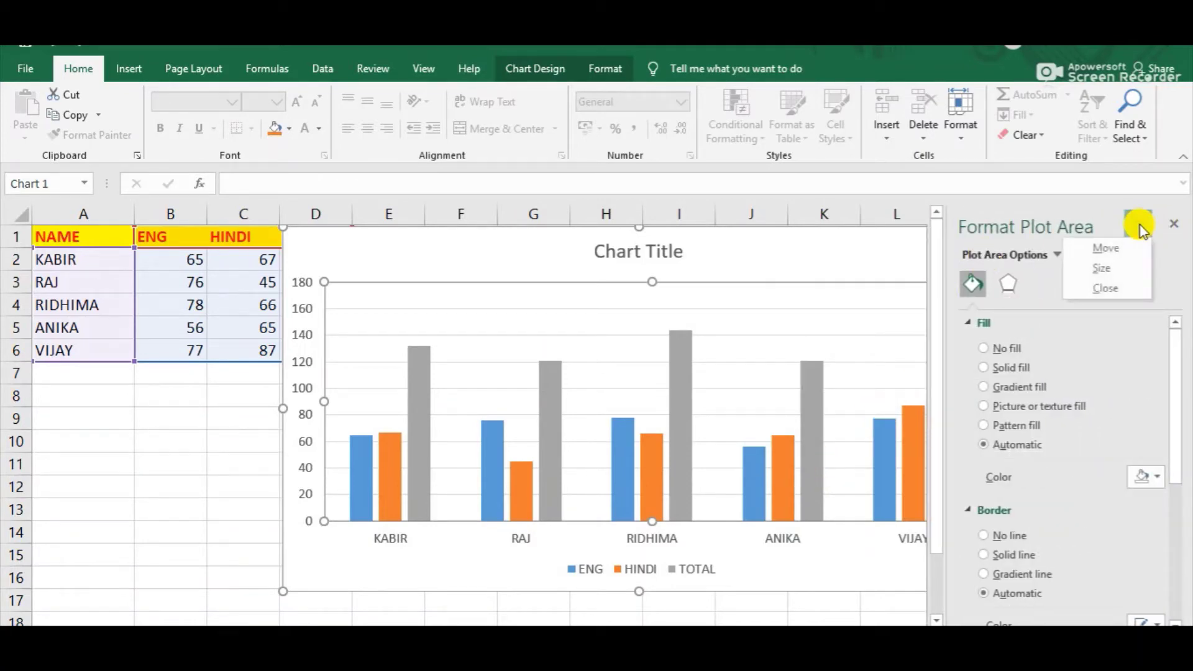
click(1056, 255)
click(975, 322)
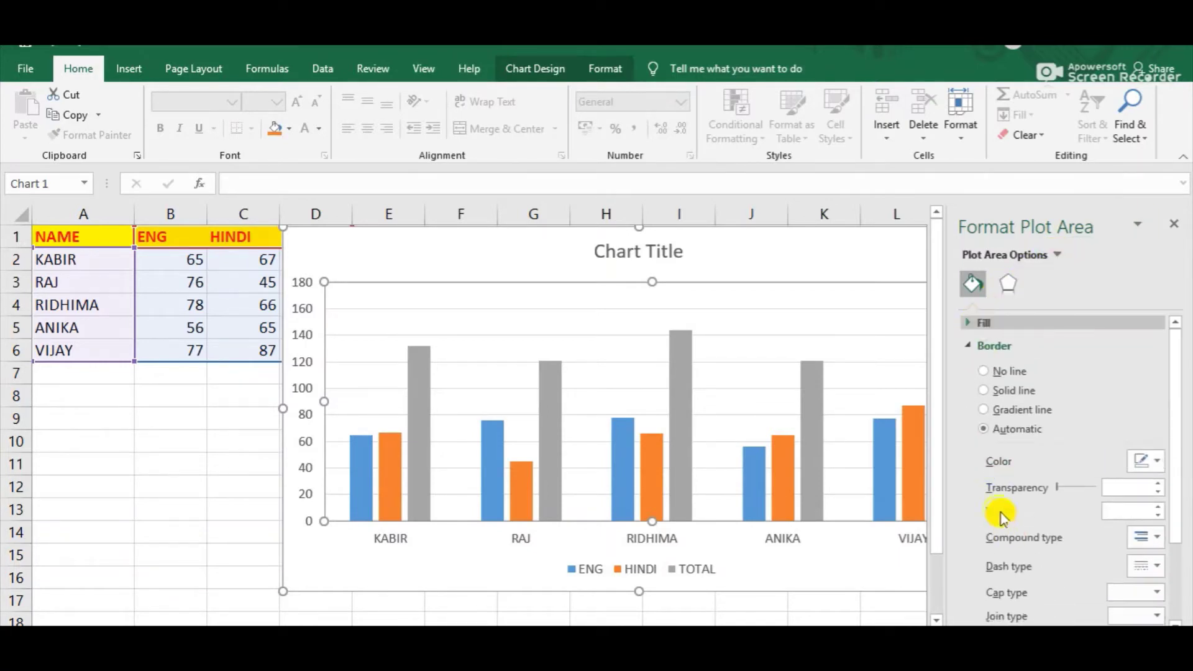
click(977, 346)
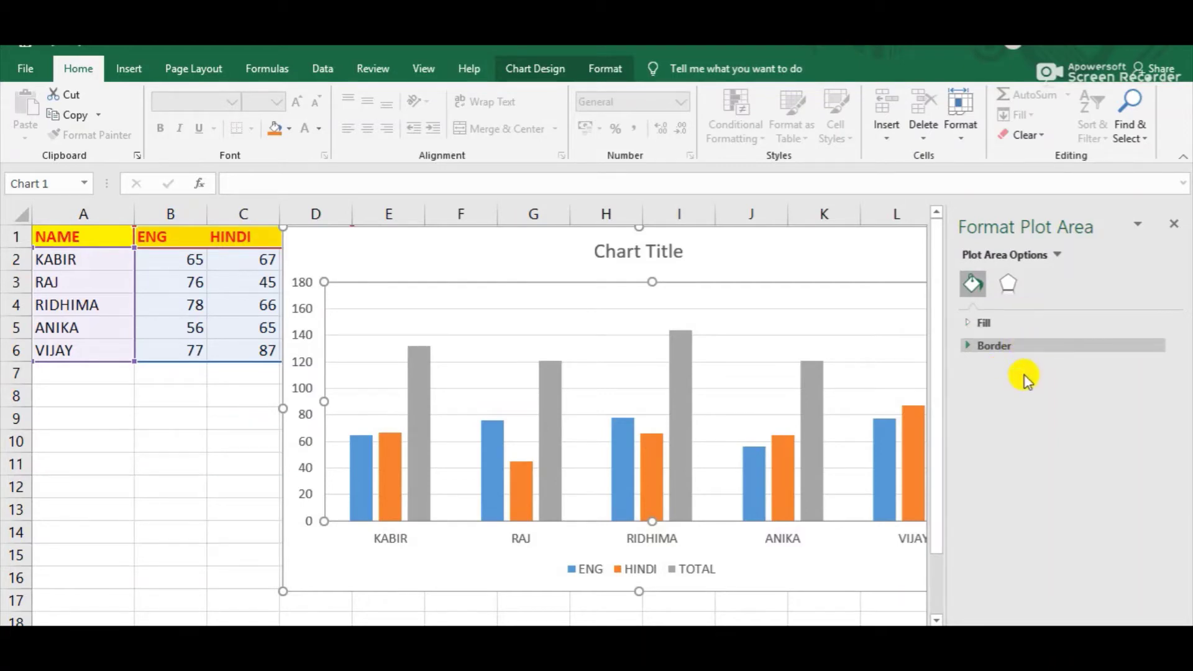
click(966, 322)
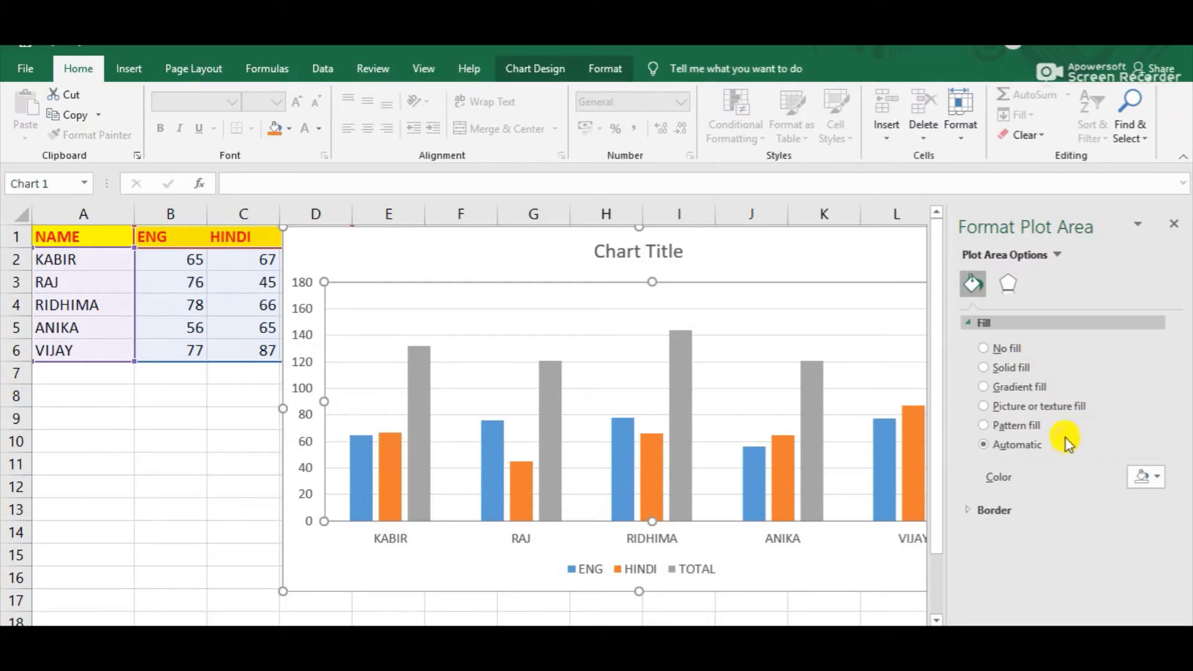
click(984, 368)
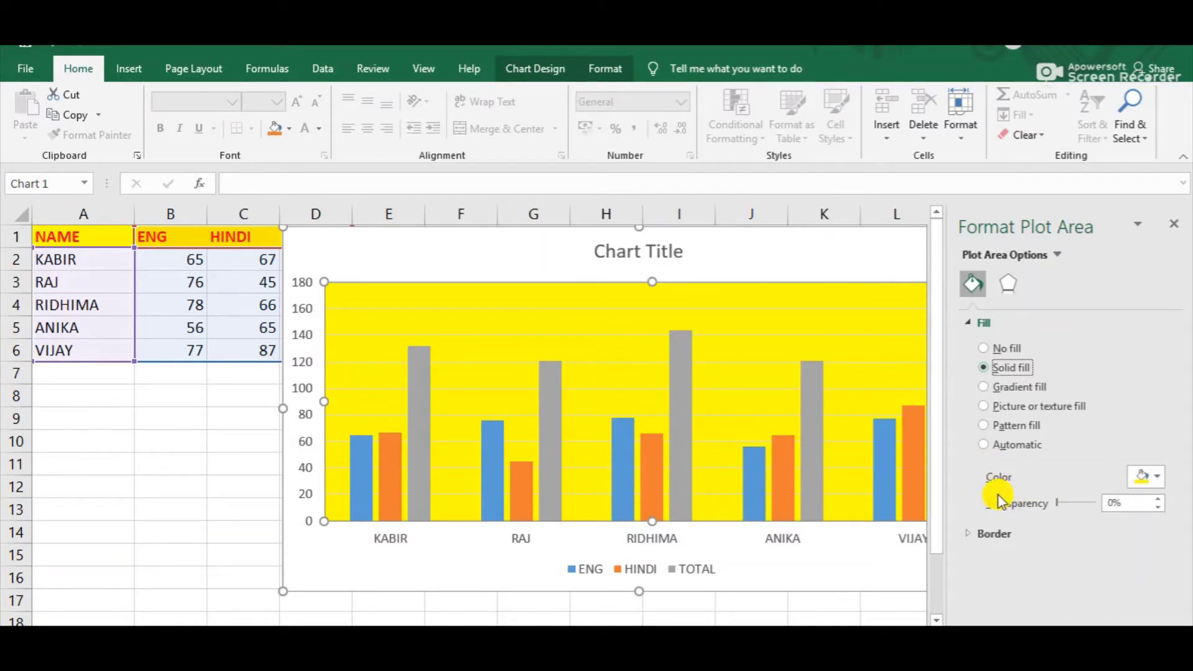
Switch the plot area fill colour to light blue and close the formatting pane
click(1158, 477)
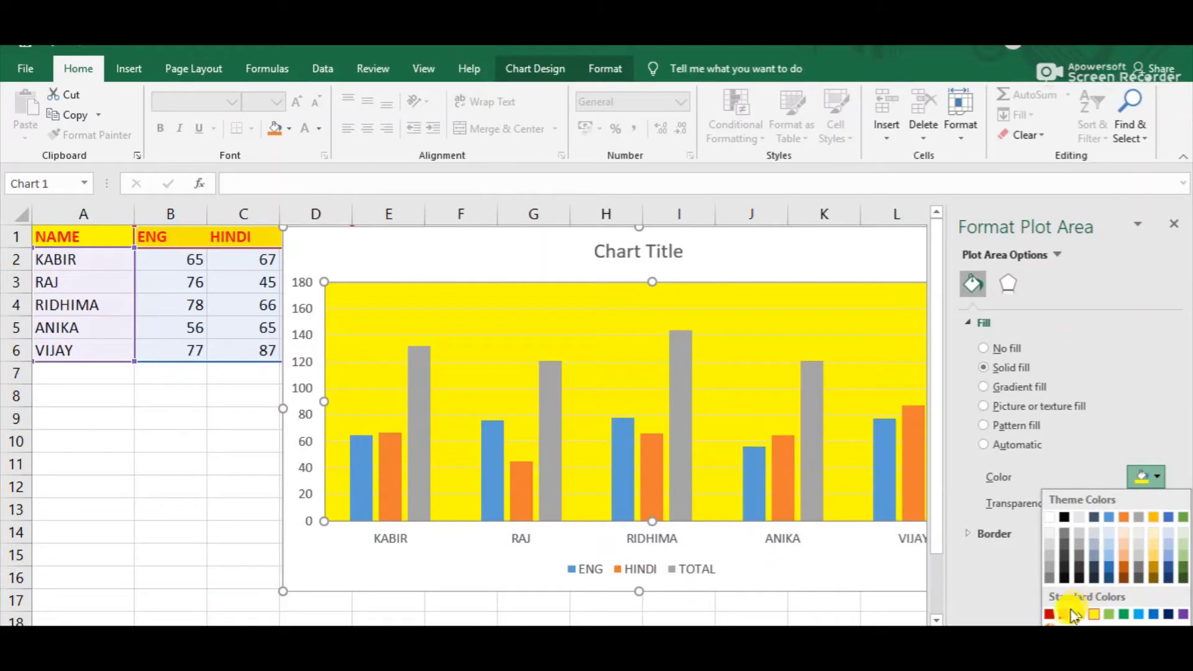
click(1140, 614)
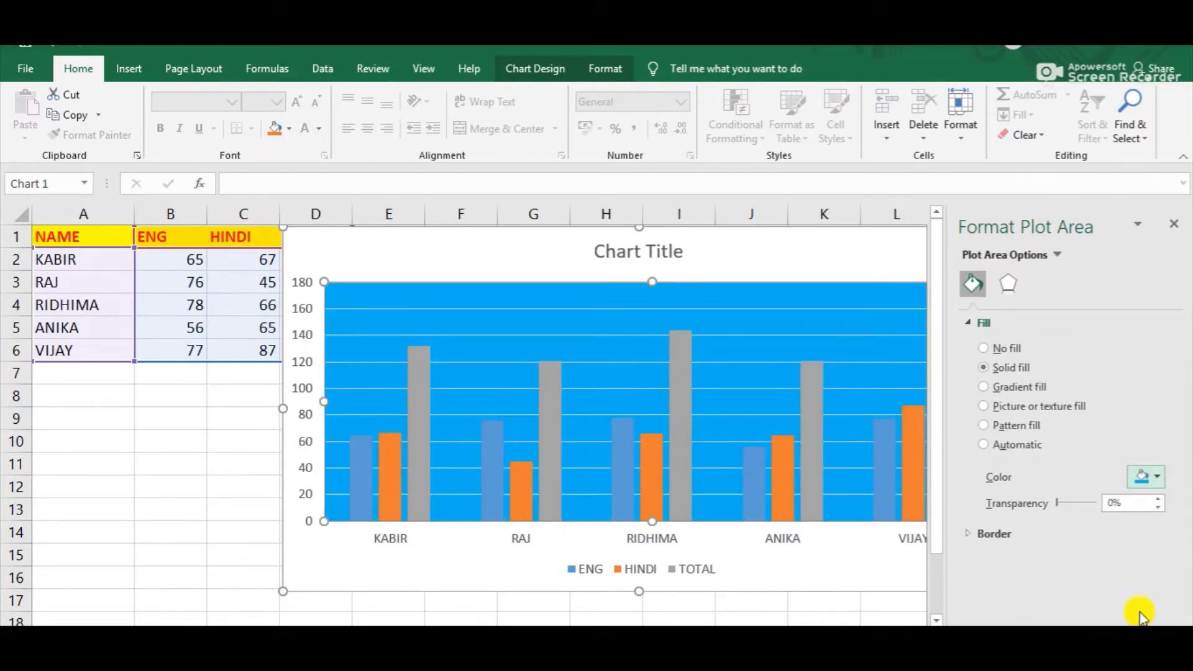
click(1174, 229)
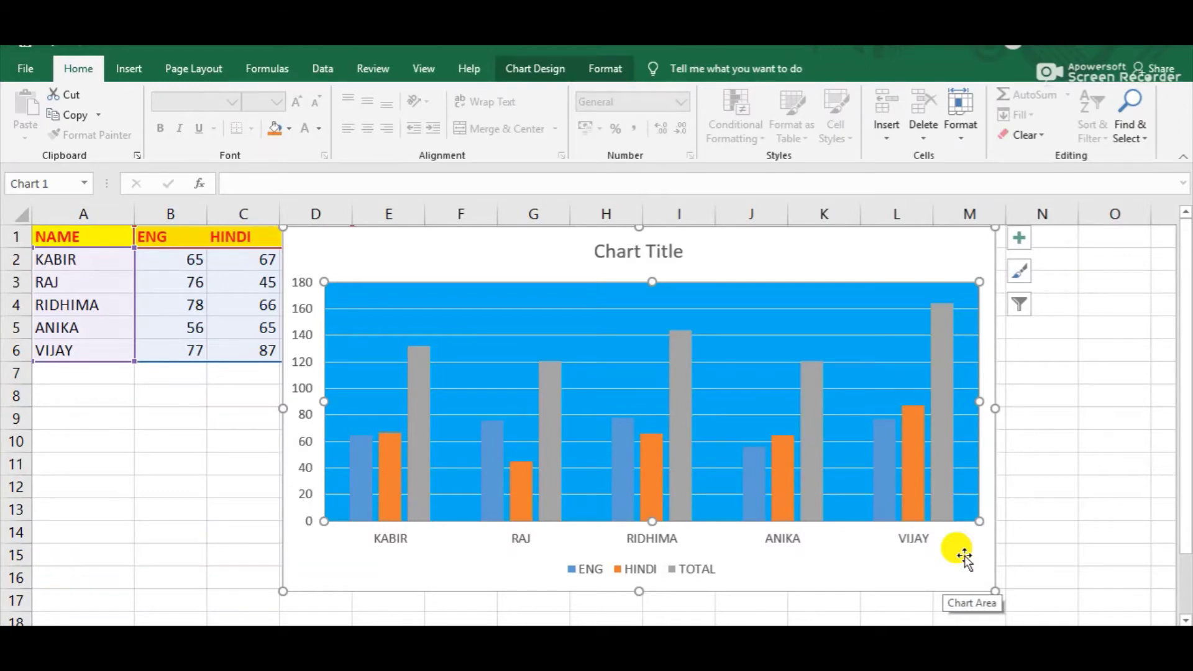
click(803, 646)
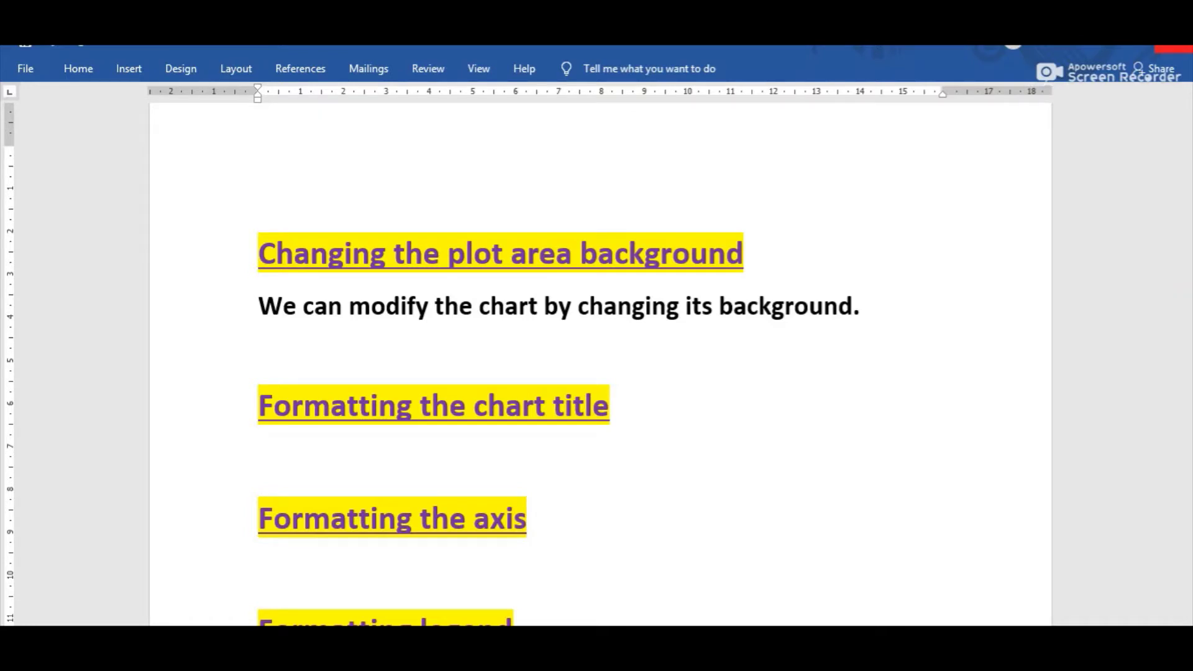
key(alt+Tab)
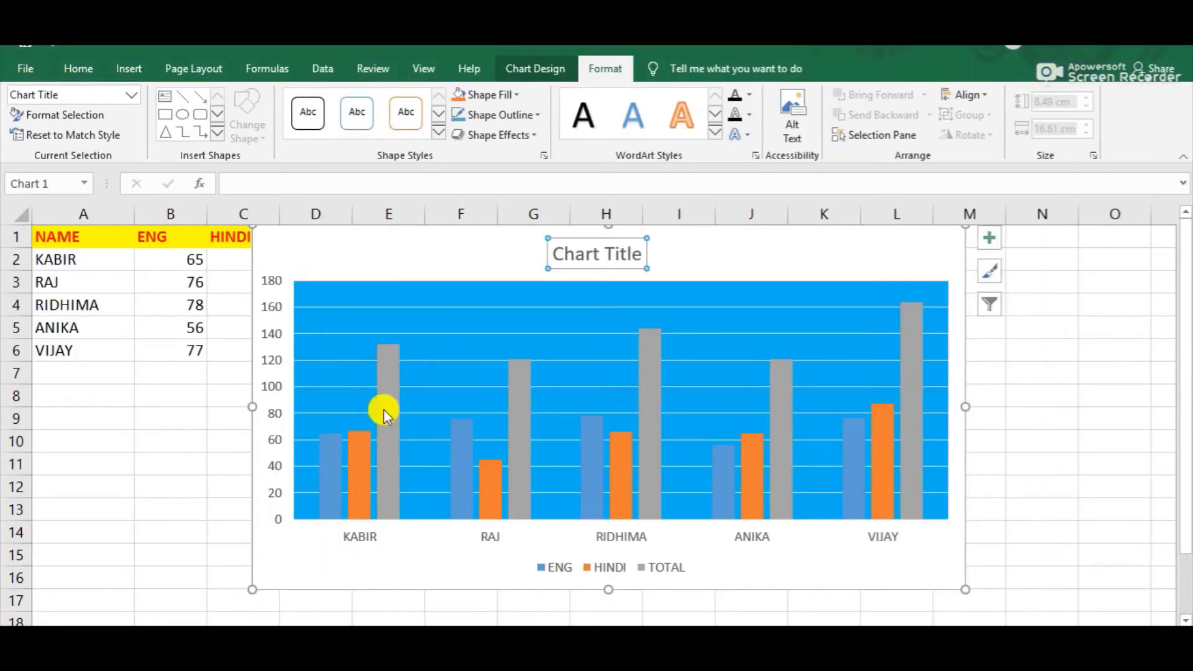
click(293, 242)
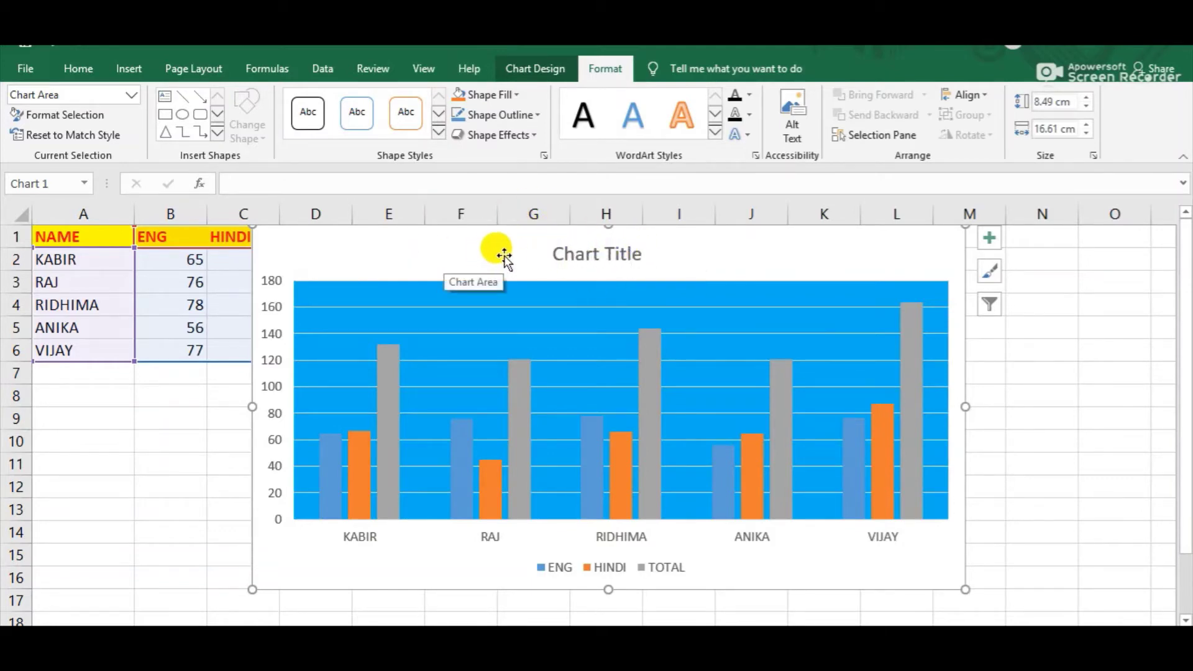
click(547, 242)
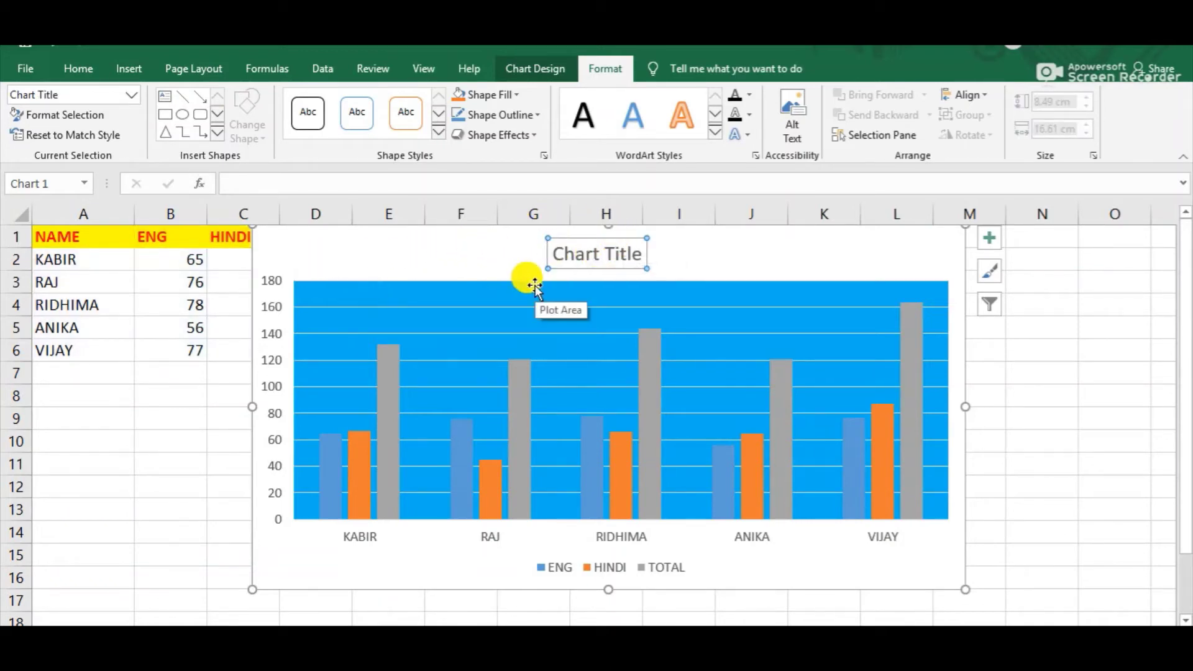
Open Format Chart Title from the chart title's context menu
right_click(604, 253)
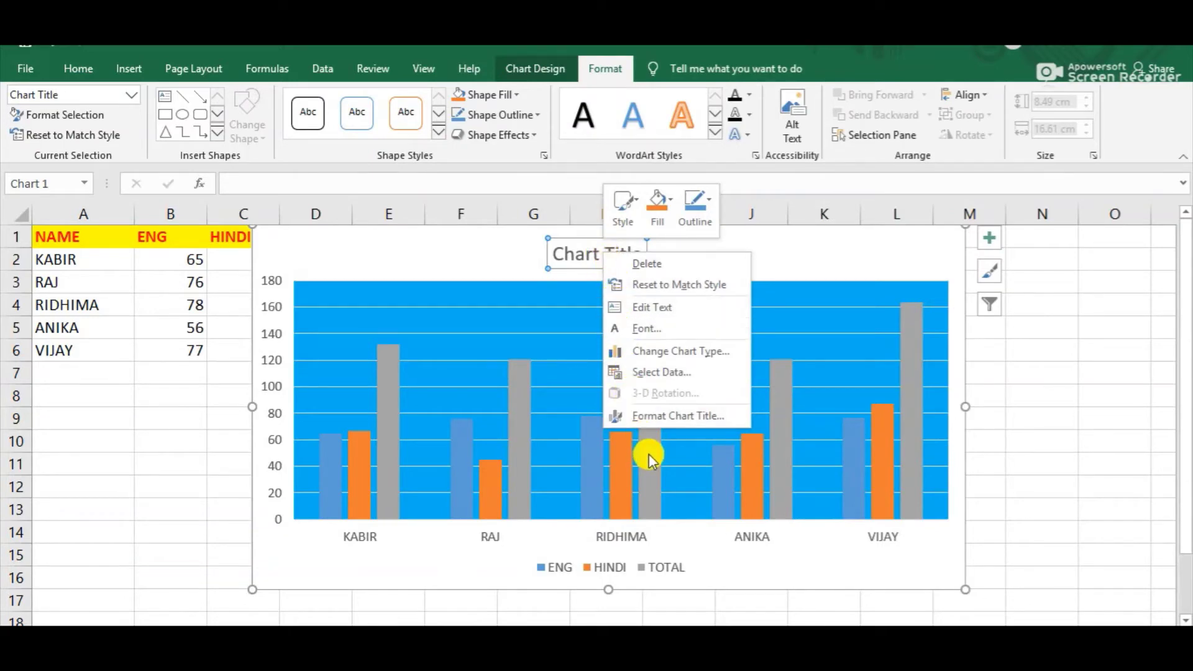
click(658, 415)
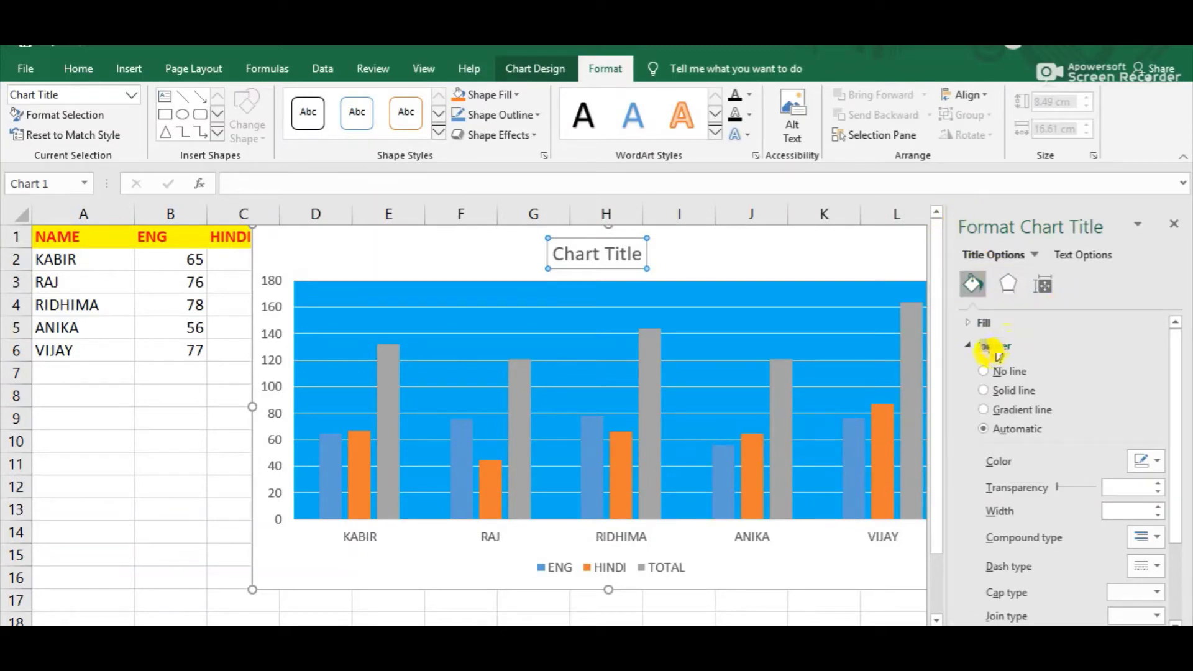
Give the chart title box a solid orange fill at 0% transparency
click(967, 346)
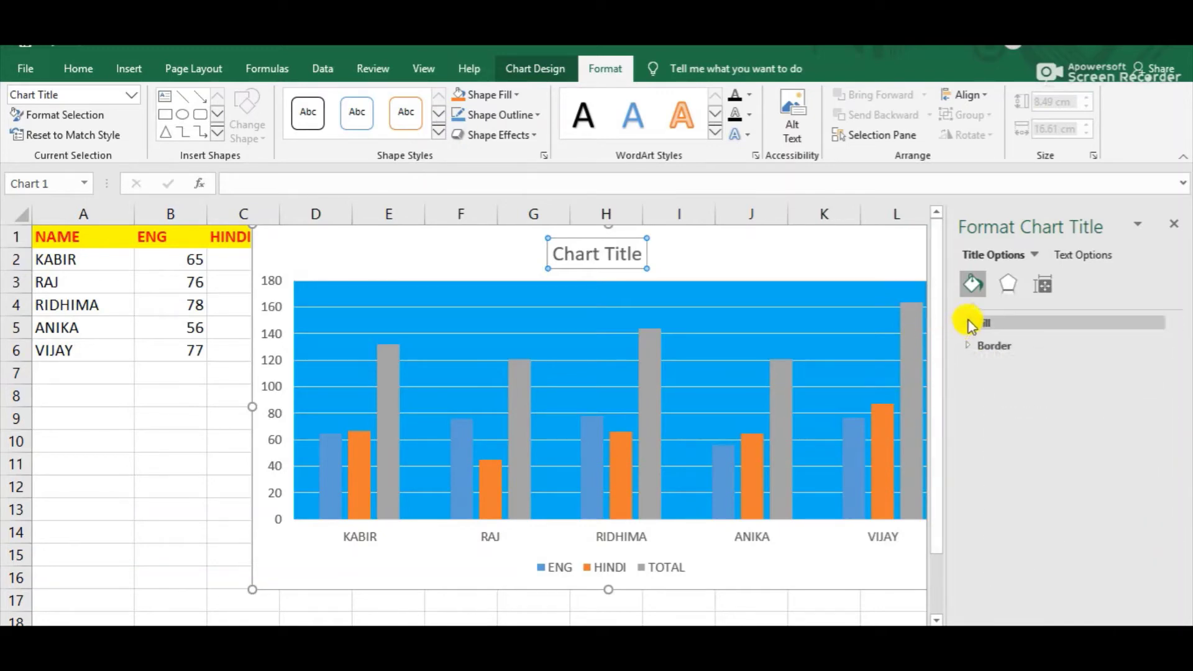
click(971, 324)
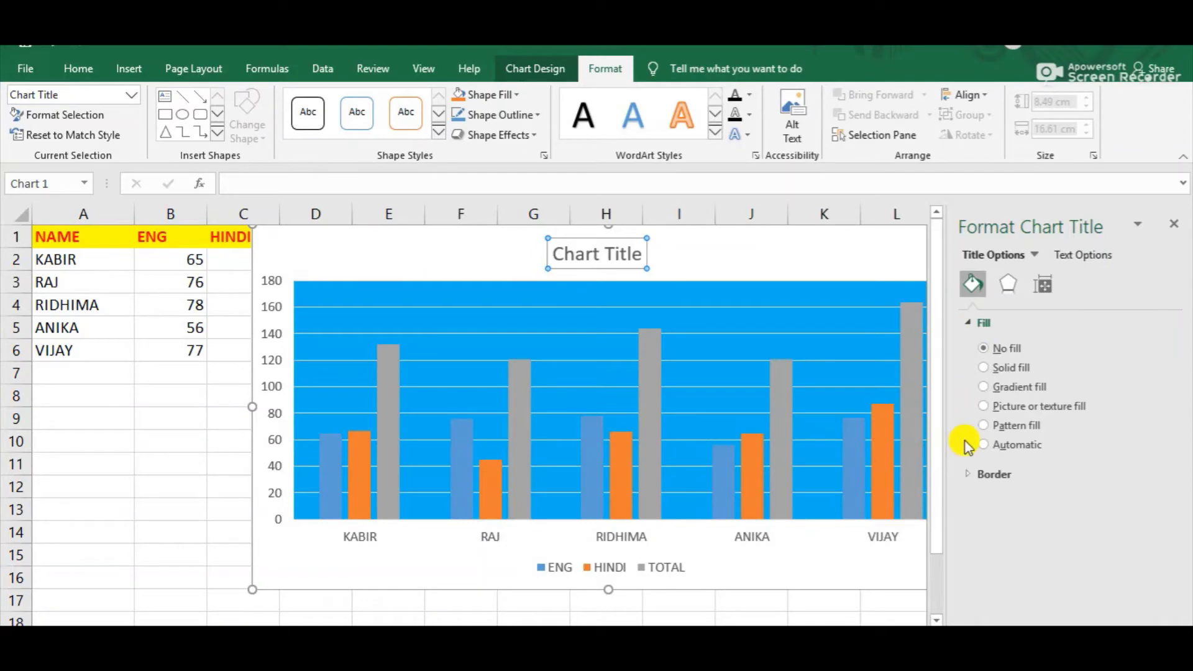
click(984, 368)
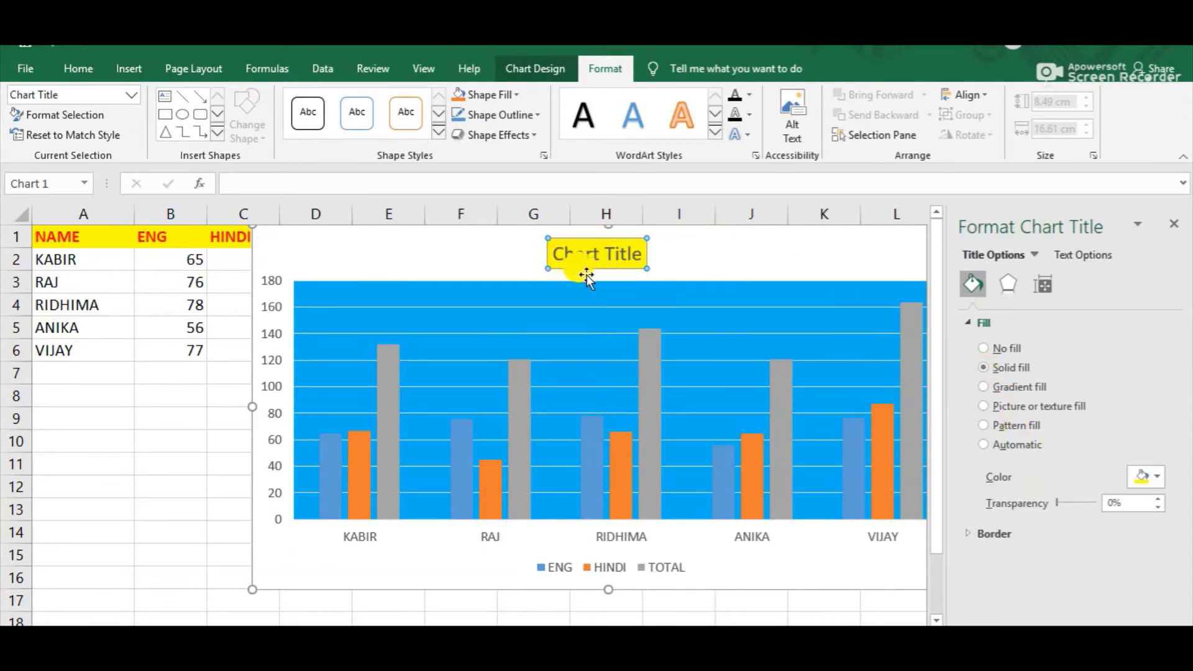
click(1159, 480)
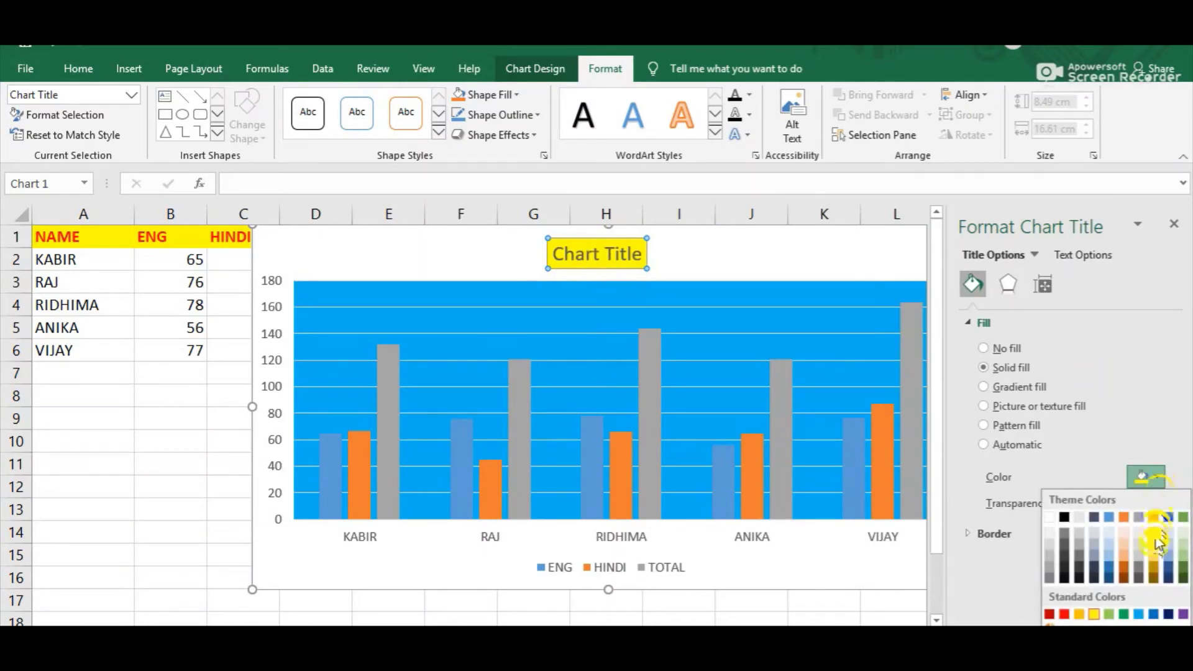
click(1079, 613)
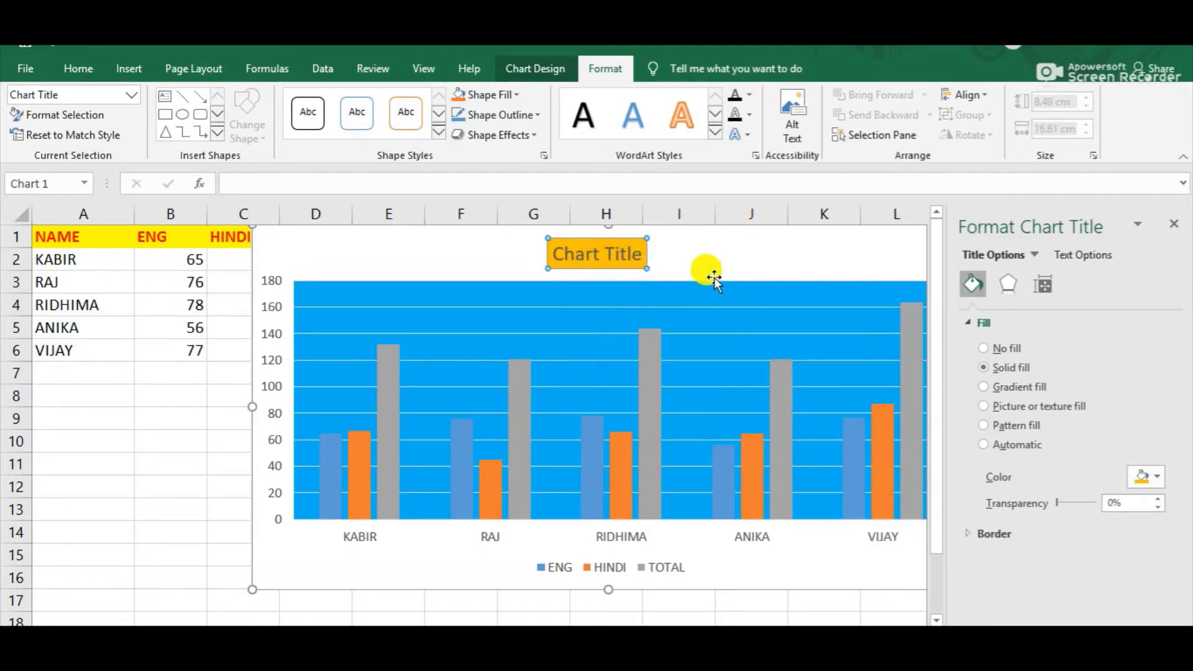
Underline the 'Chart Title' text and colour it red
click(703, 244)
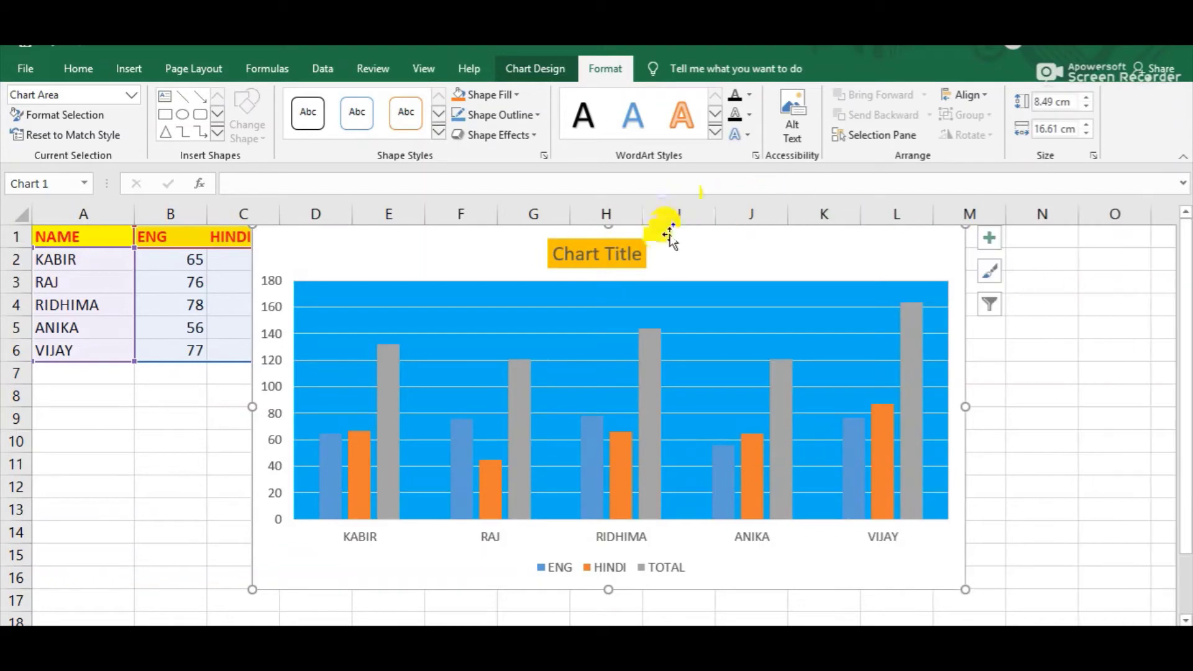
double_click(634, 254)
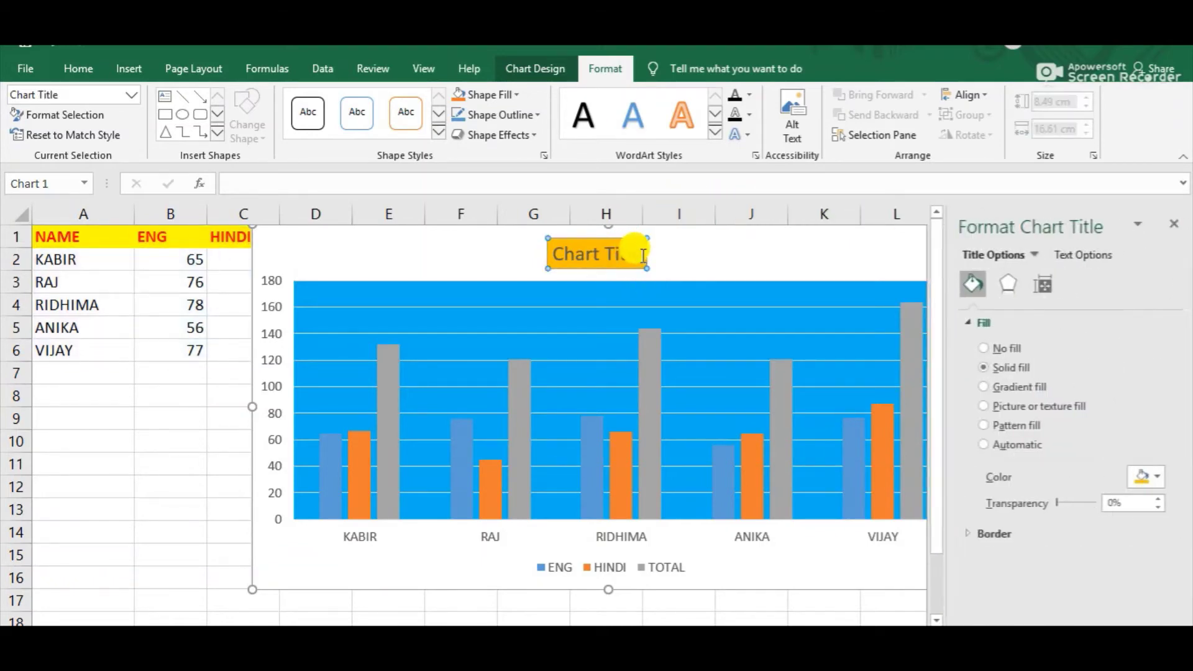
drag(643, 255, 567, 247)
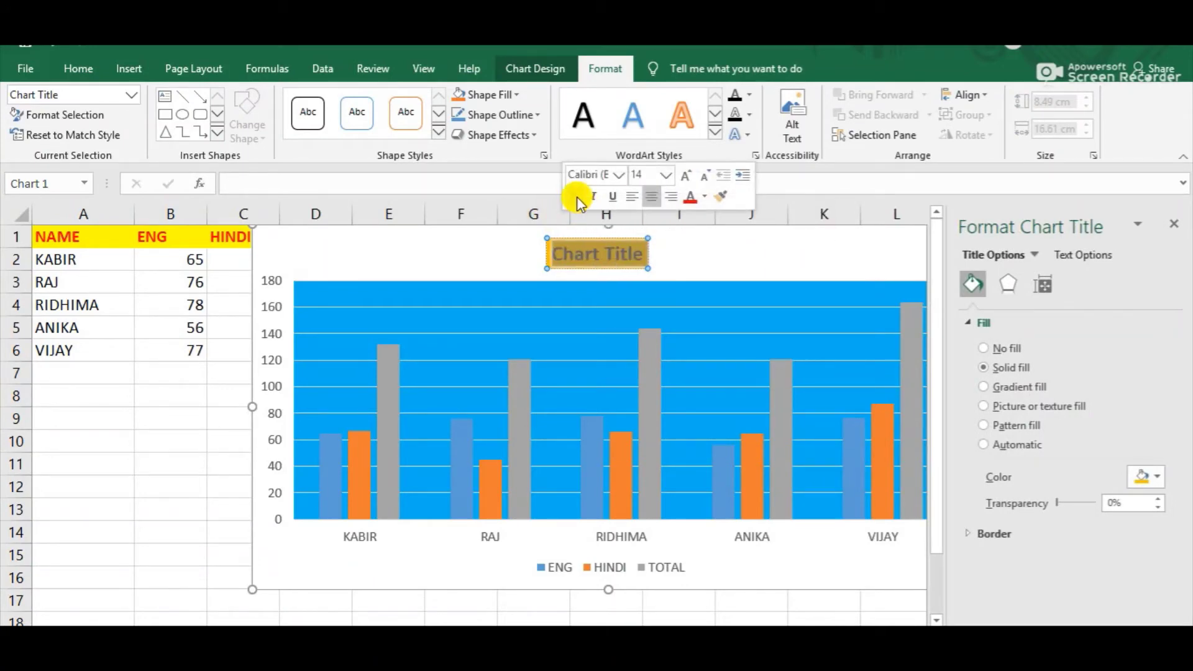
click(613, 200)
click(704, 196)
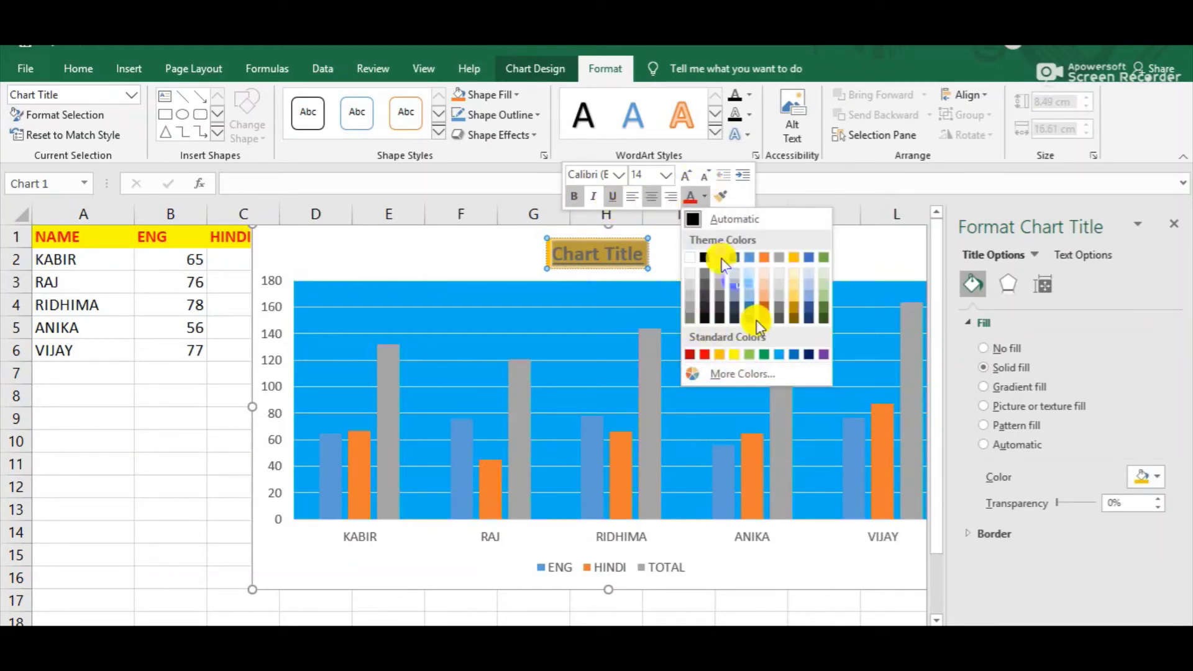
click(704, 354)
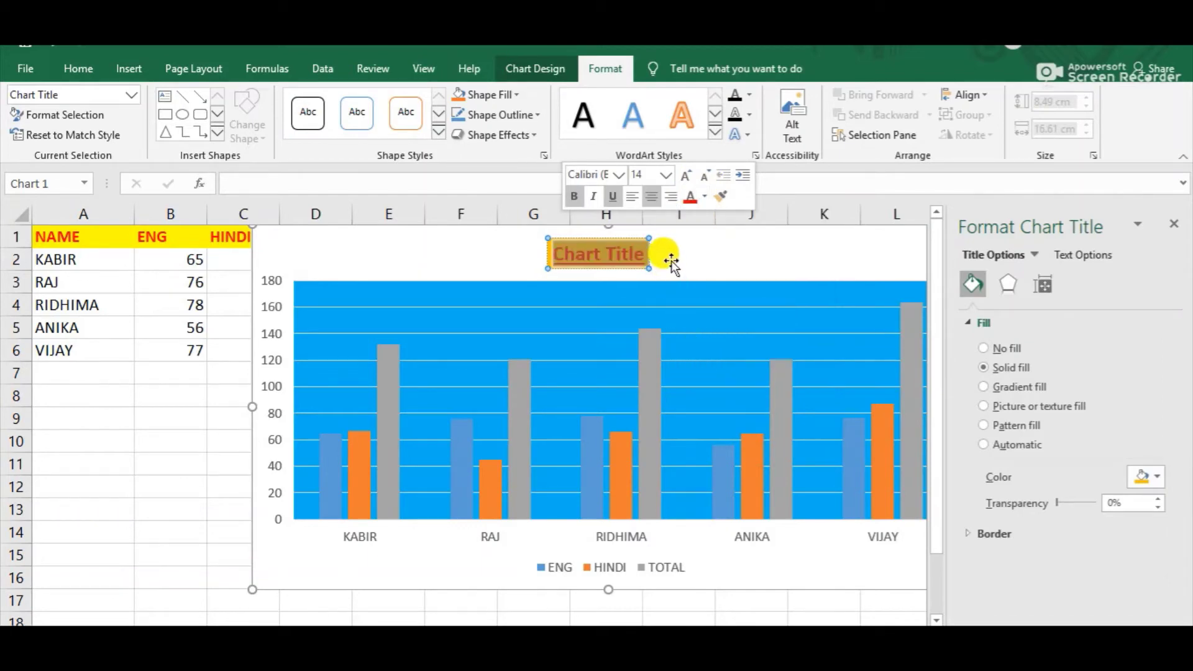
click(671, 261)
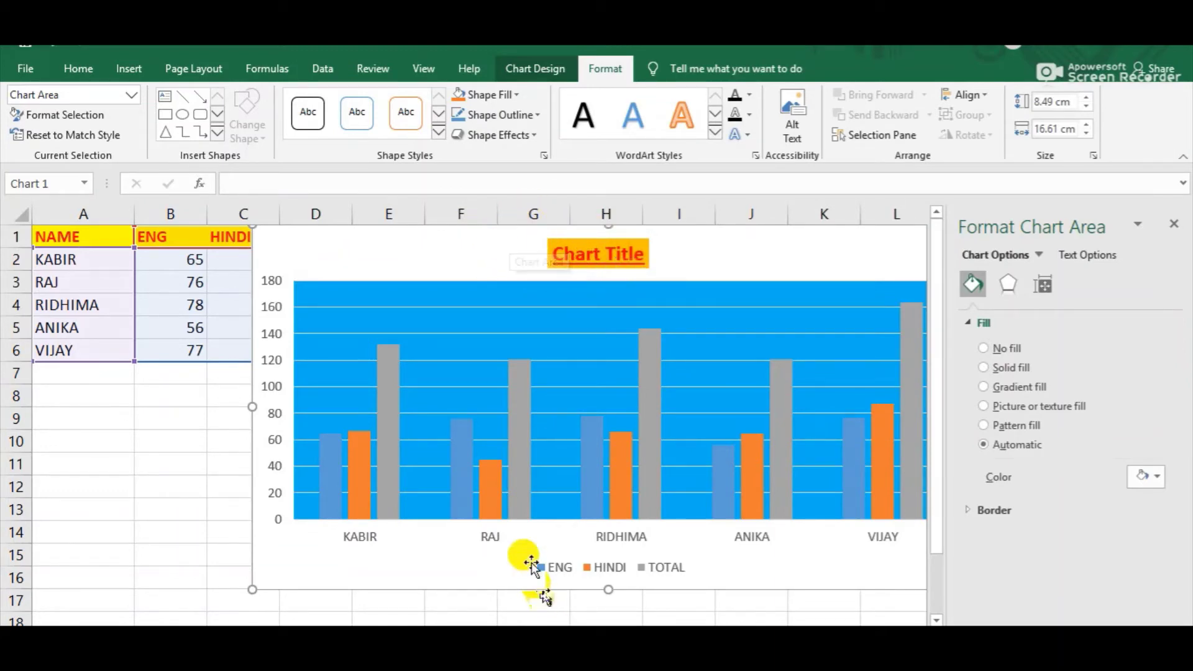
Drag the chart title to the top-right corner of the chart, above the plot area
click(551, 243)
drag(551, 244, 786, 581)
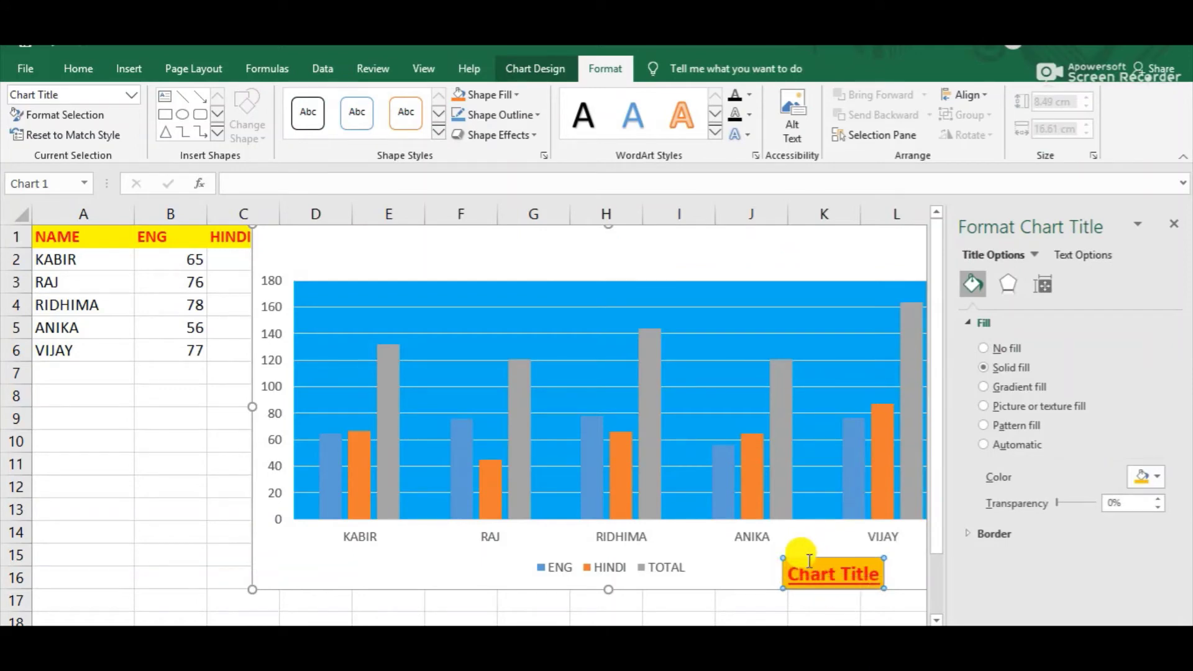
drag(783, 560, 815, 225)
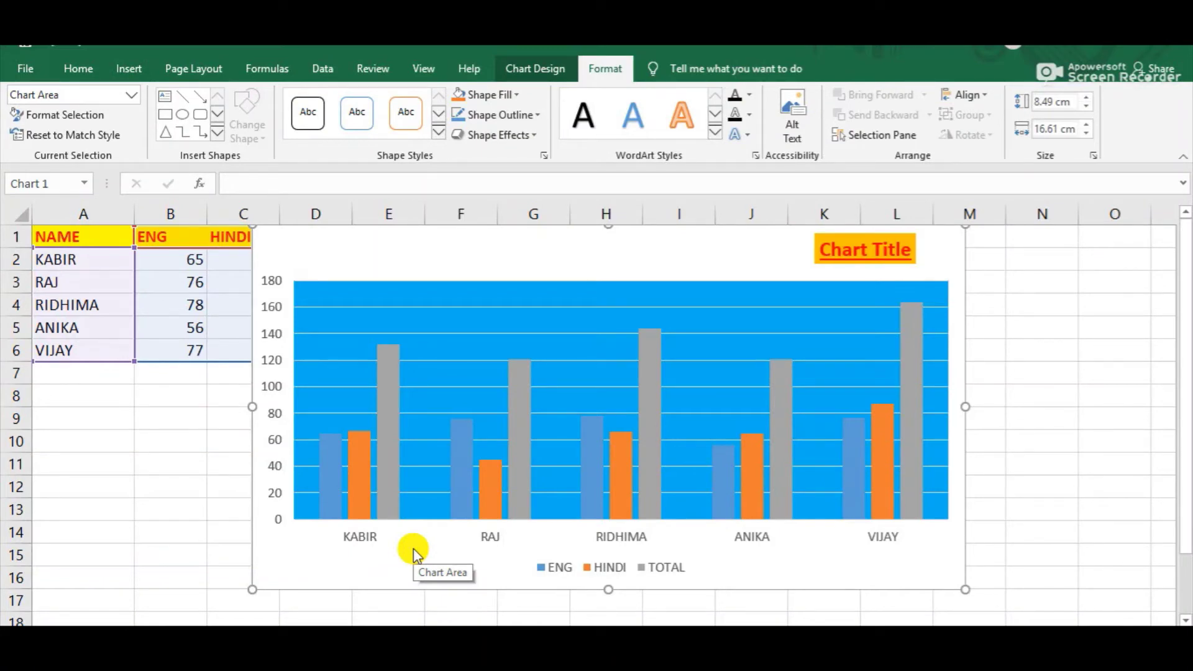
Open the Format Axis settings for the vertical value axis
click(281, 239)
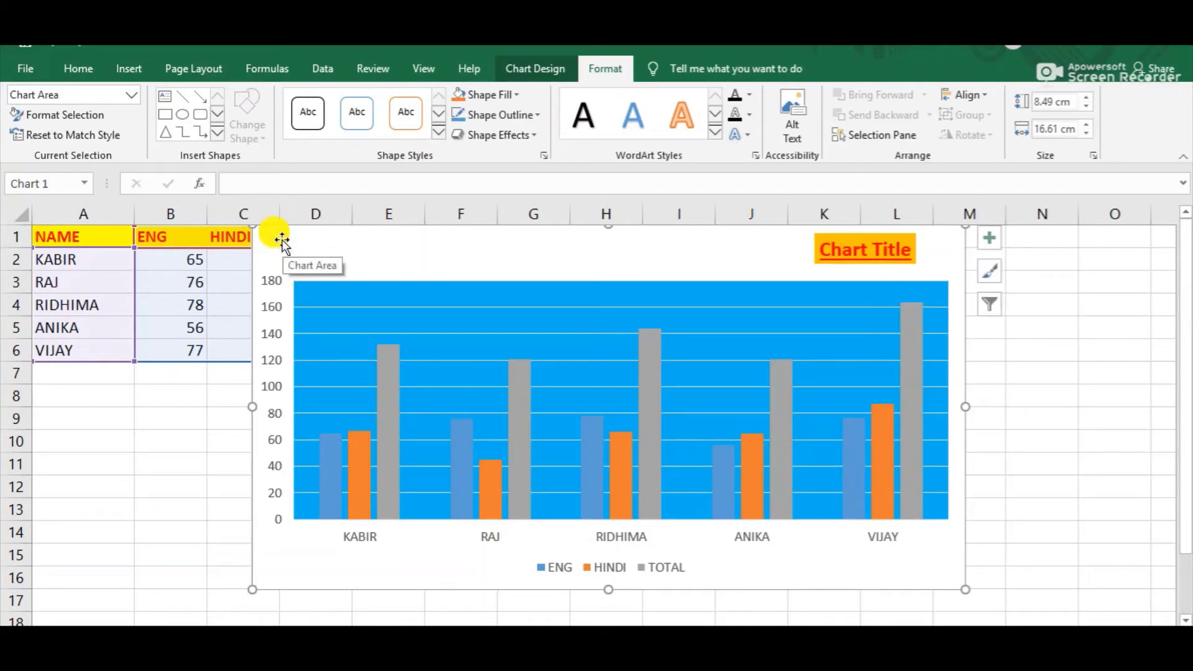
right_click(279, 304)
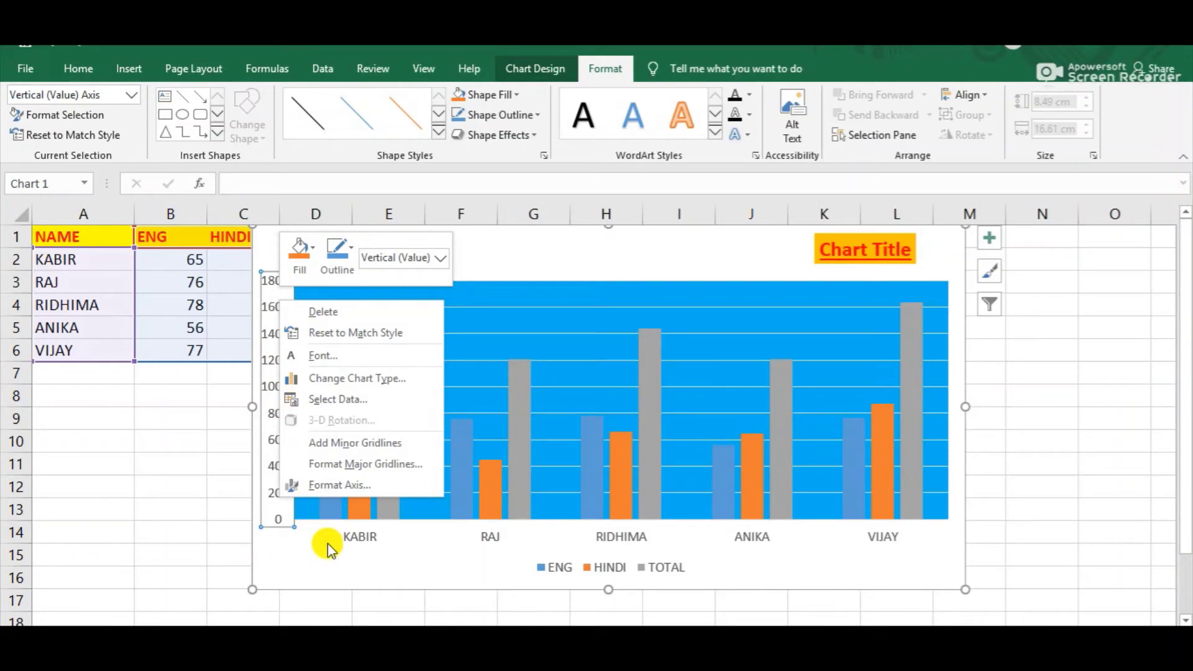
click(308, 485)
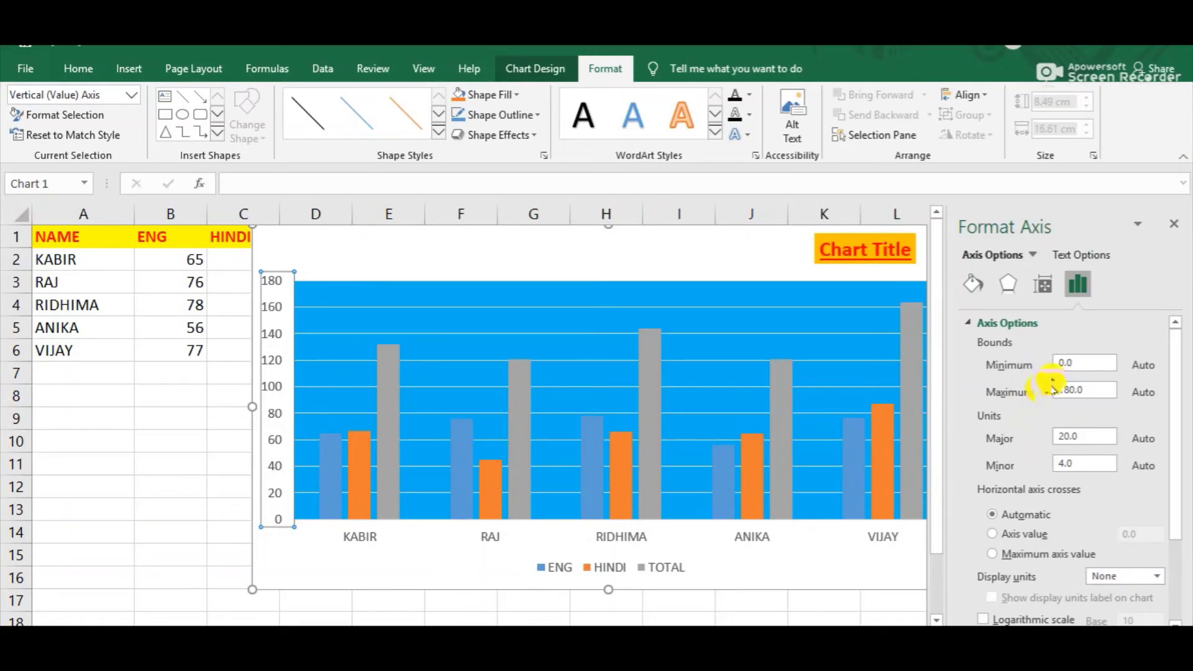
Set the vertical axis bounds to a minimum of 20 and a maximum of 200
click(1031, 366)
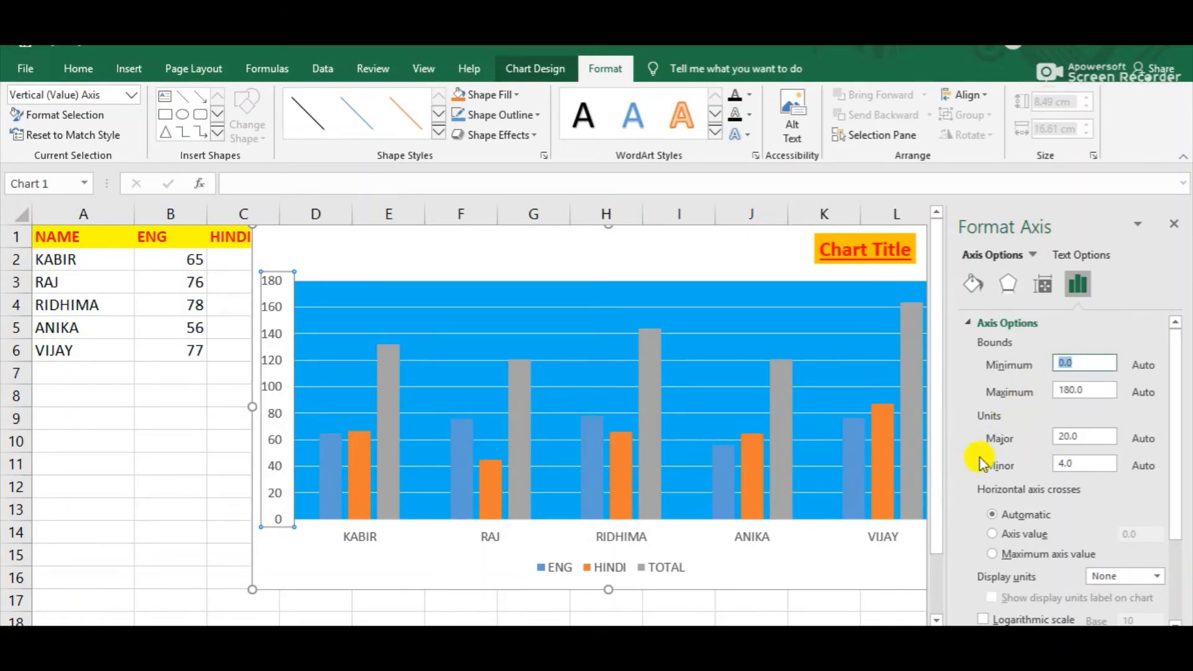
text(20)
click(1083, 388)
text(200)
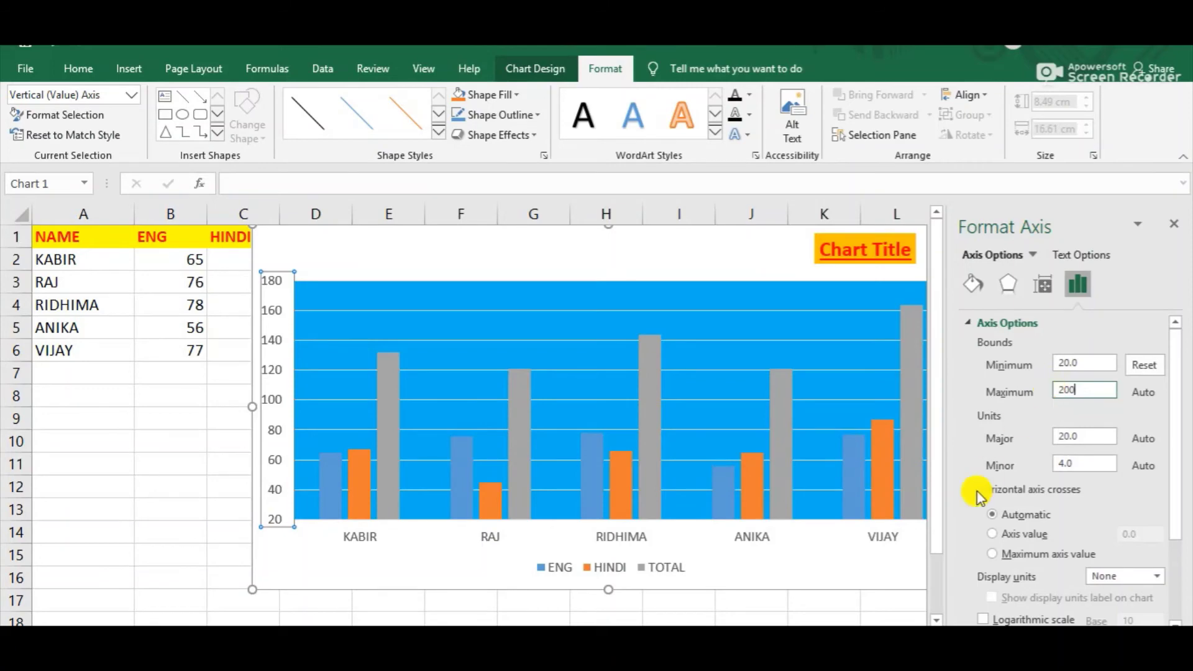
key(Return)
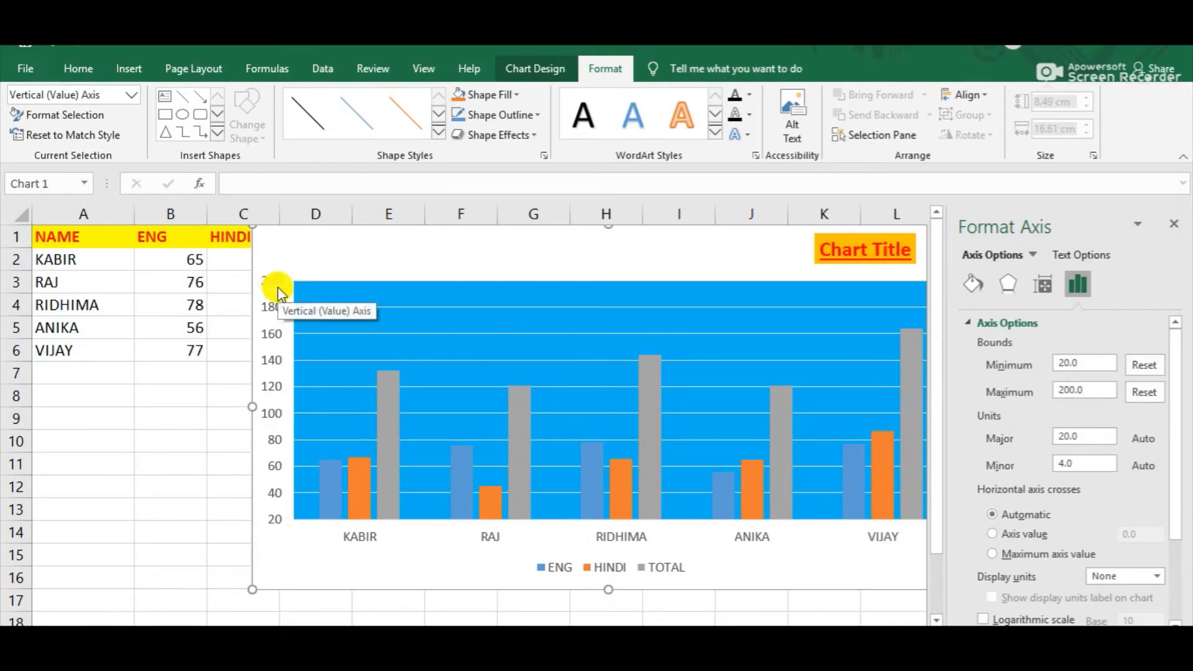
click(979, 283)
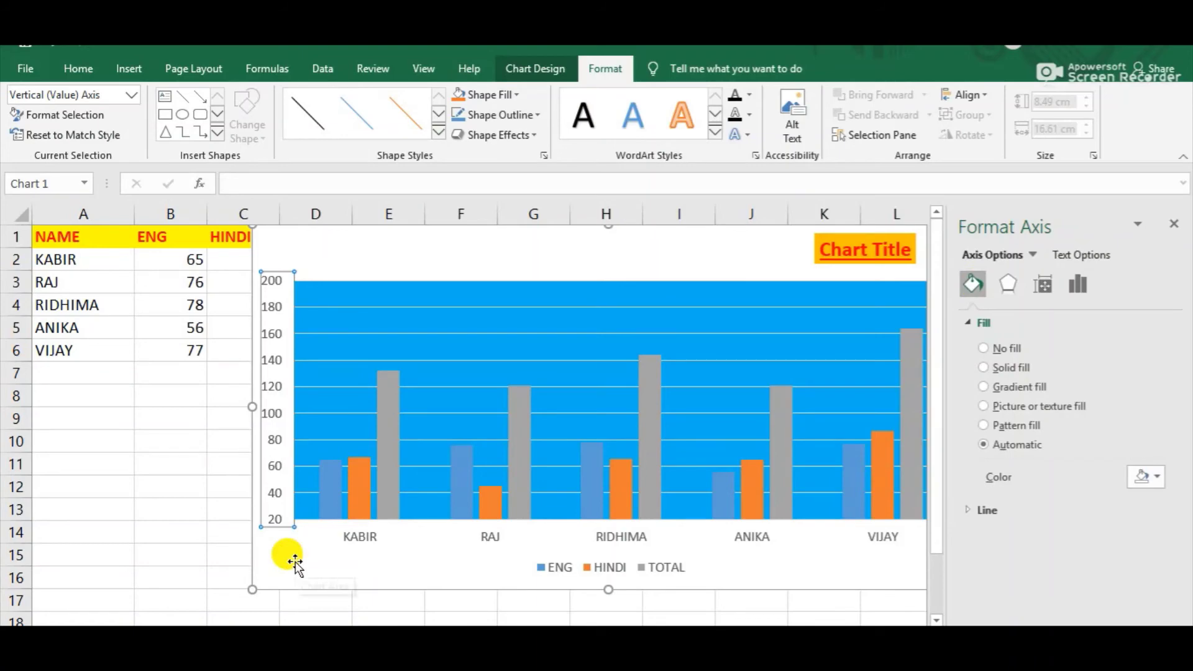
Fill the vertical value axis with solid red from Standard Colors
click(986, 368)
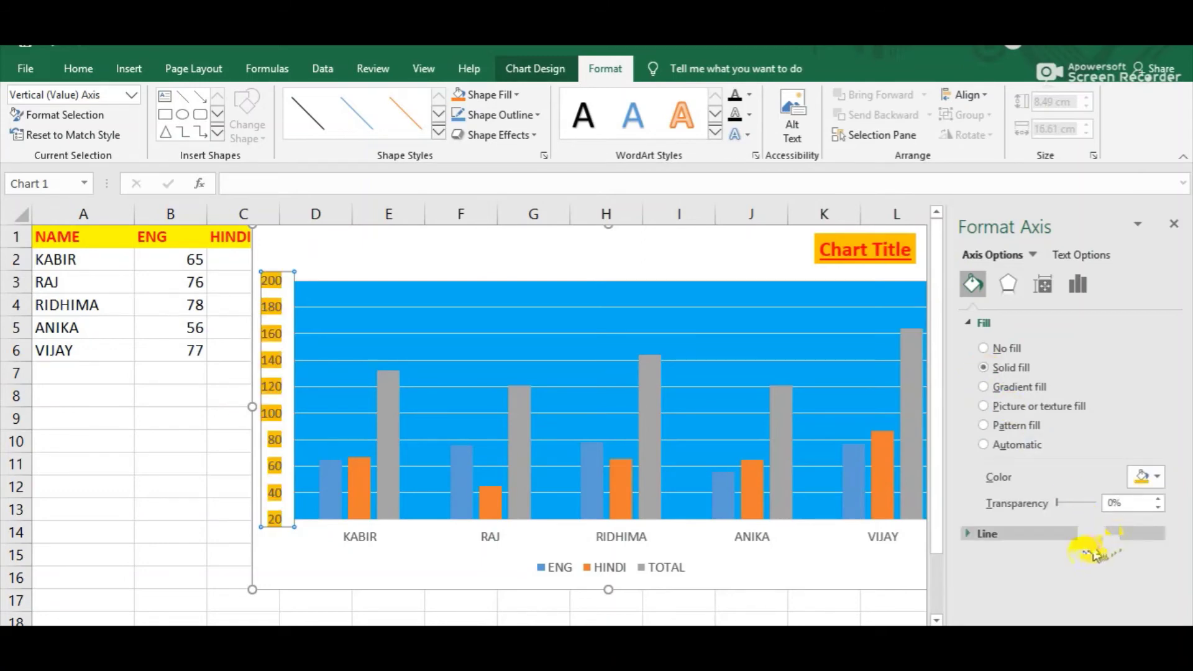
click(1152, 477)
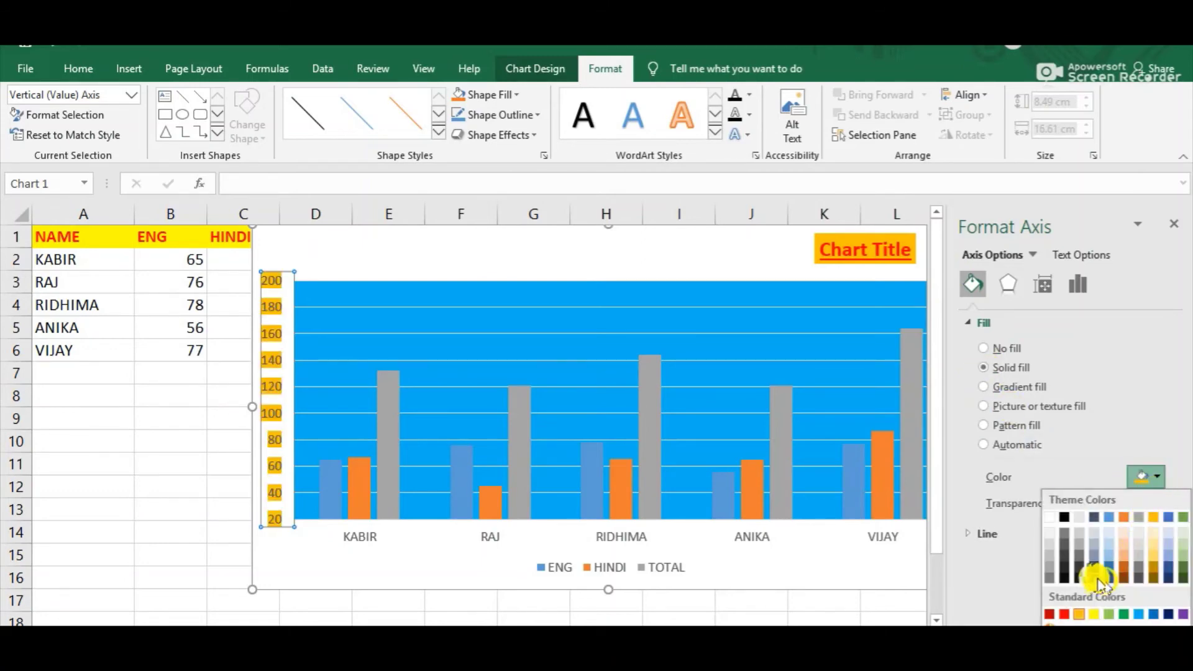
click(1064, 614)
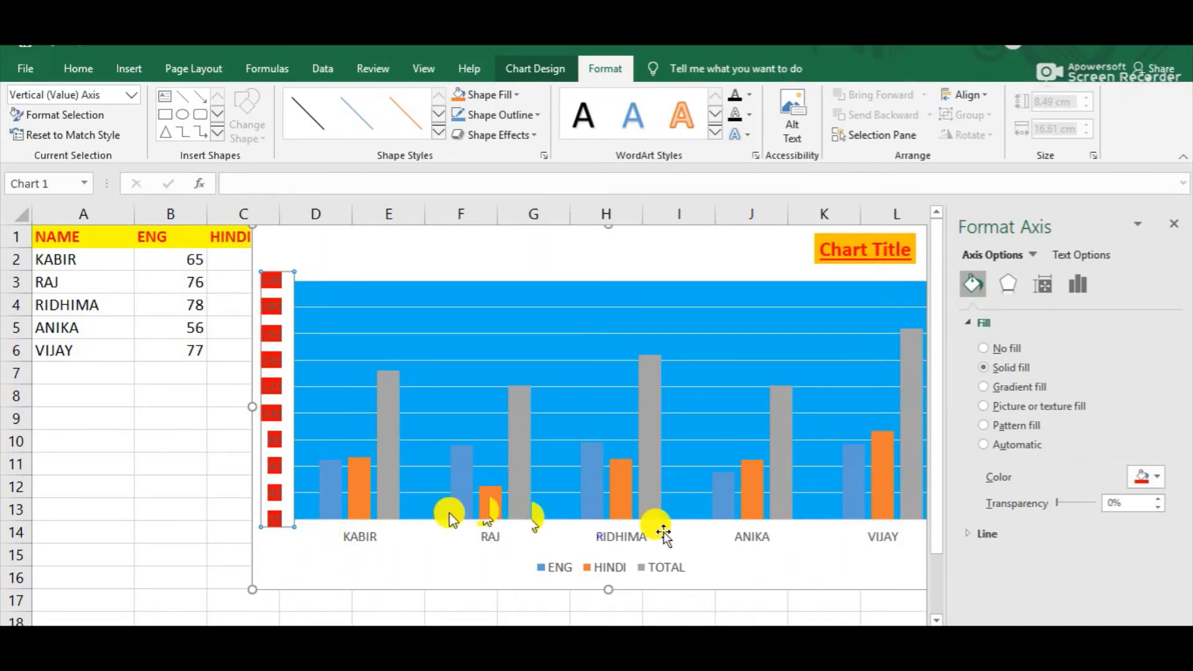
Give the horizontal category axis of student names a solid yellow fill through Format Axis
right_click(384, 537)
click(373, 536)
right_click(369, 534)
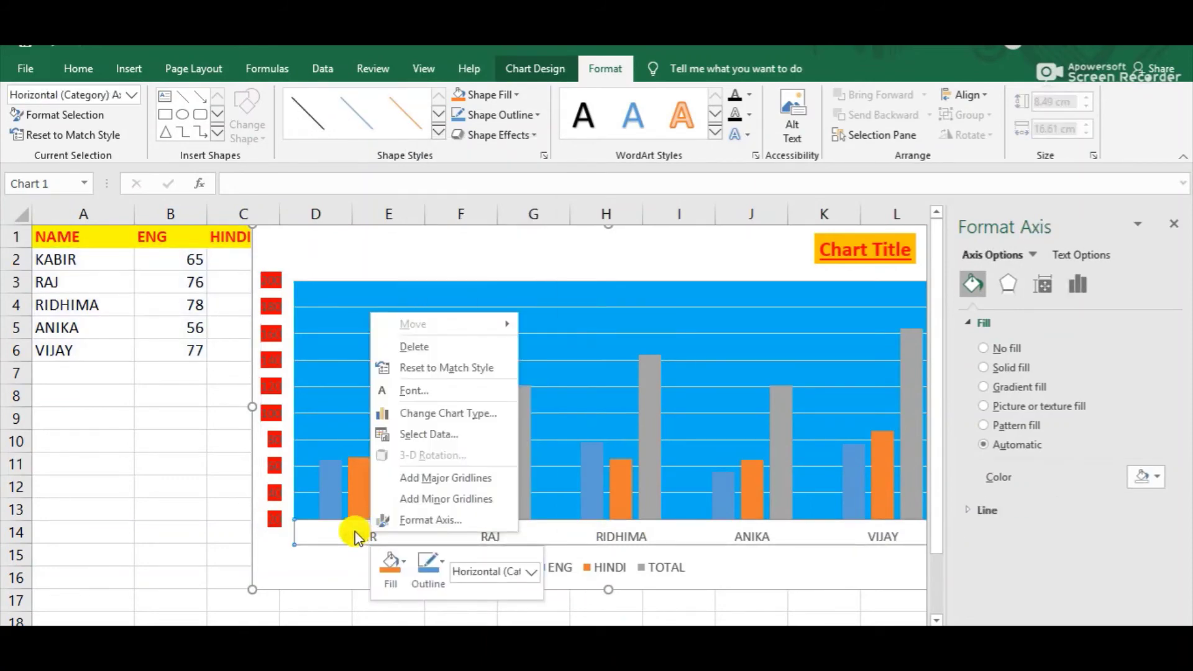
click(420, 518)
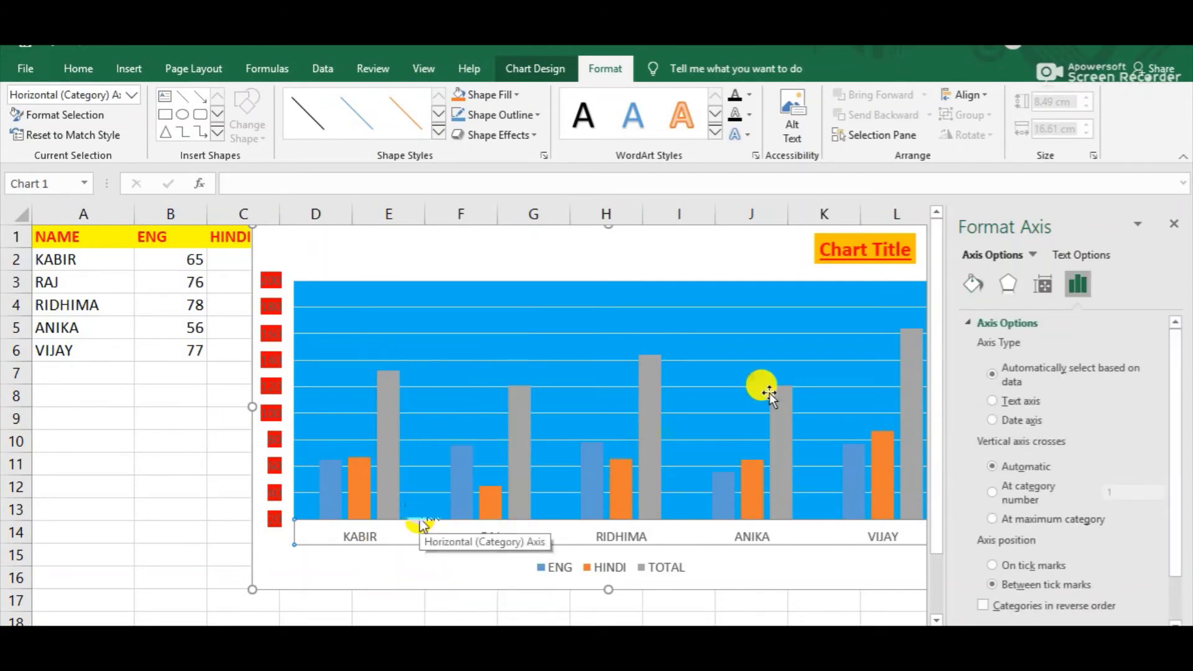
click(974, 283)
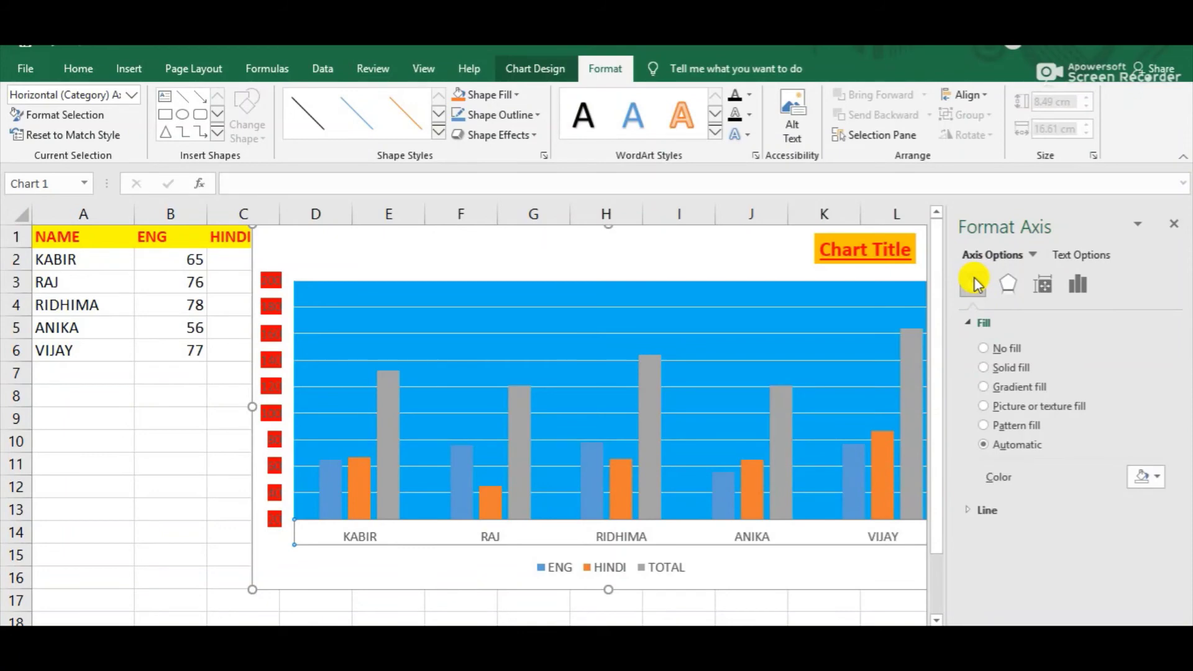
click(982, 368)
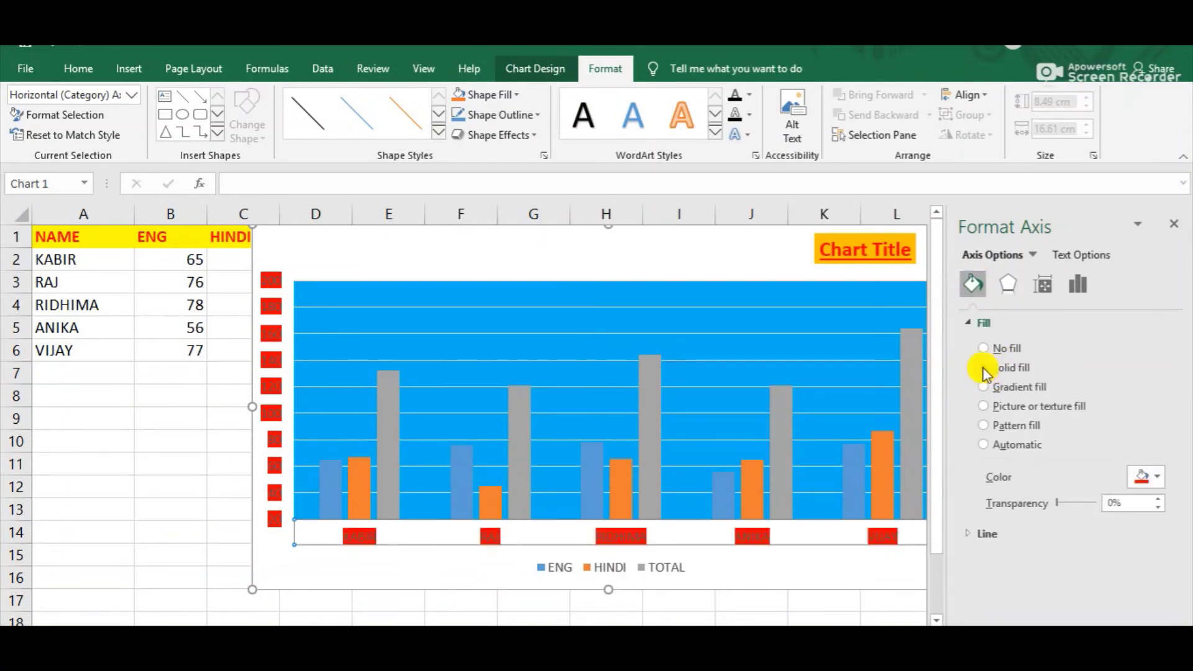
click(1149, 475)
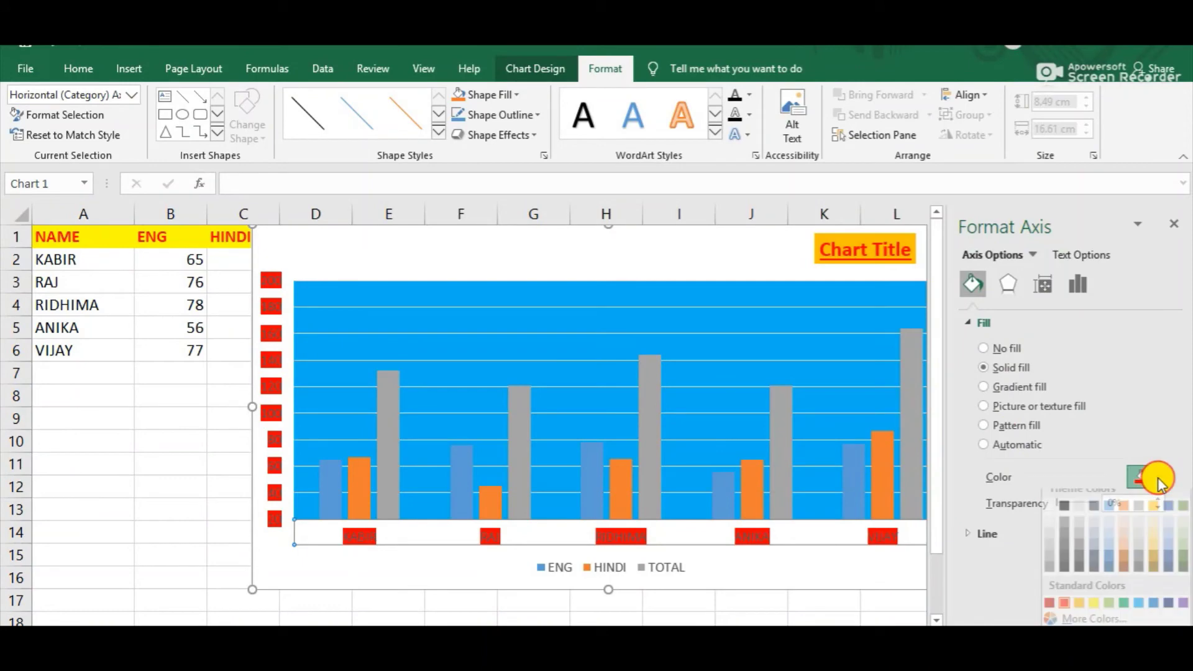
click(1094, 613)
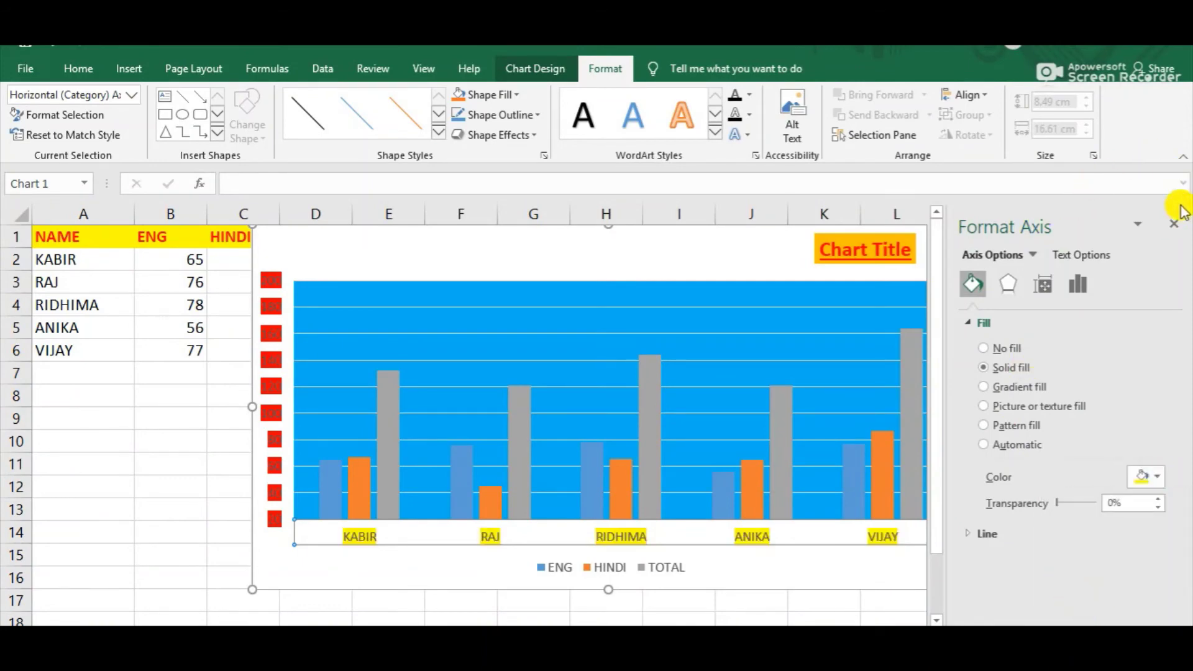
click(1172, 224)
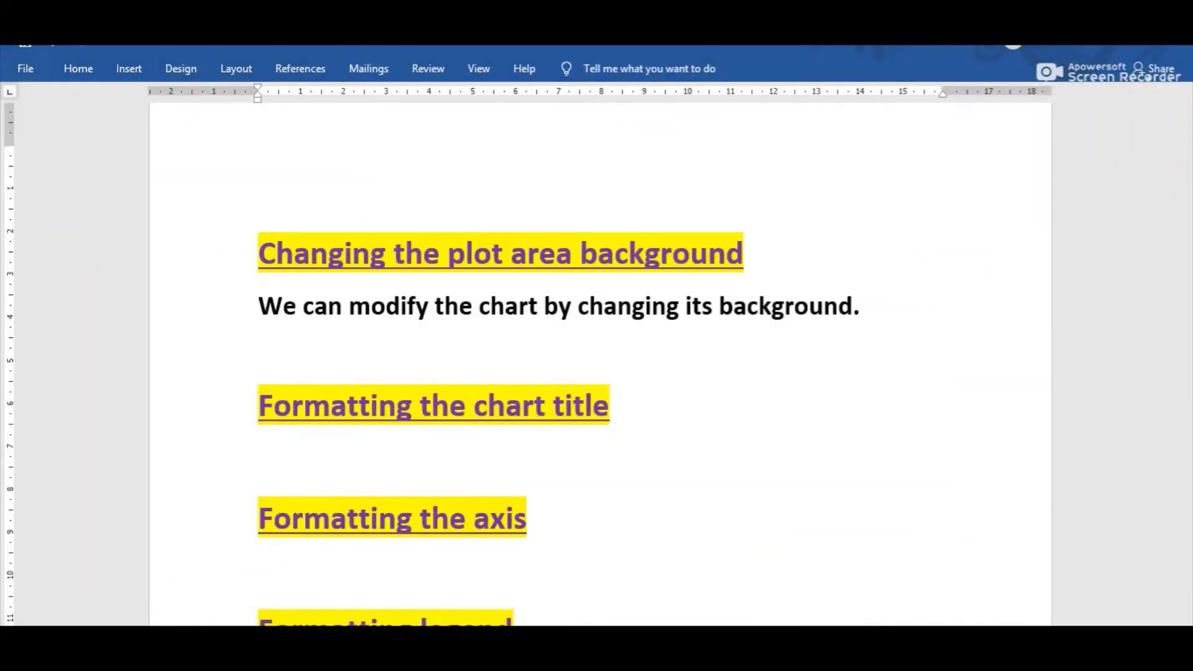
scroll(463, 563, down, 3)
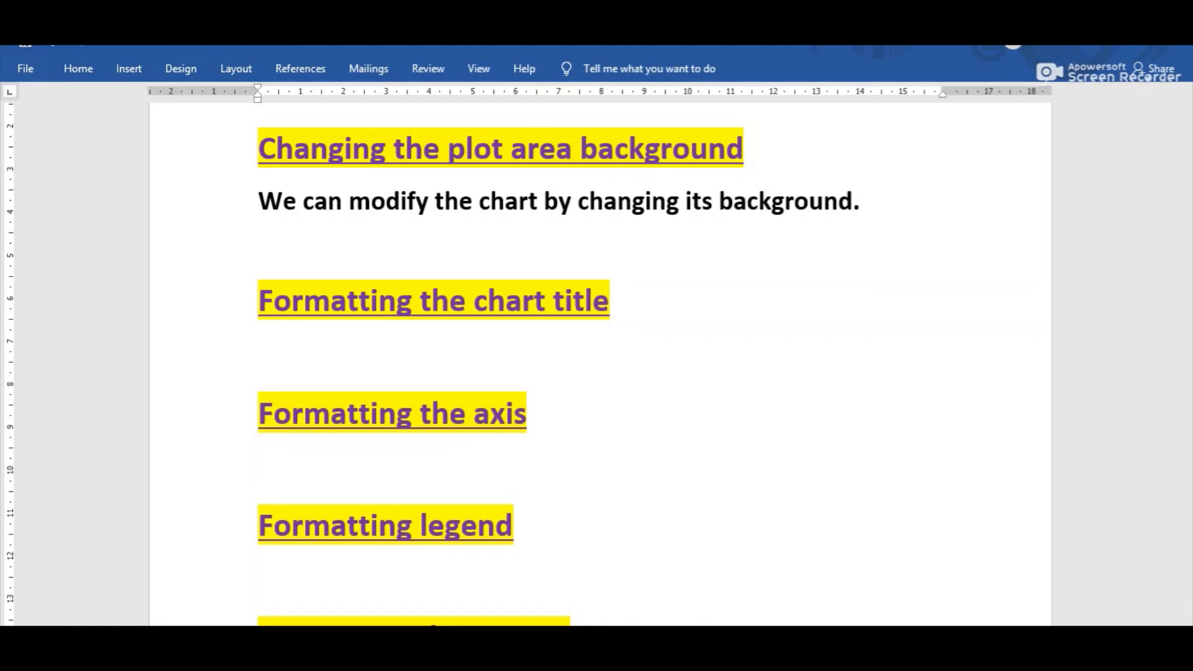
key(alt+Tab)
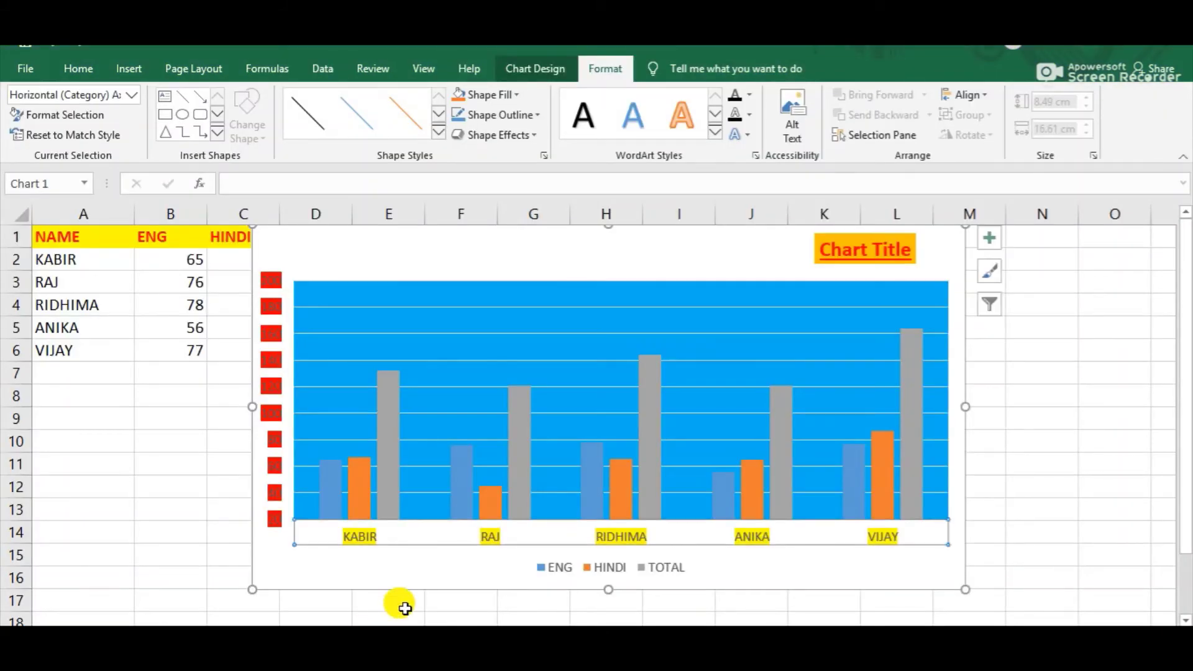
Select the chart legend and open its Format Legend pane
click(535, 565)
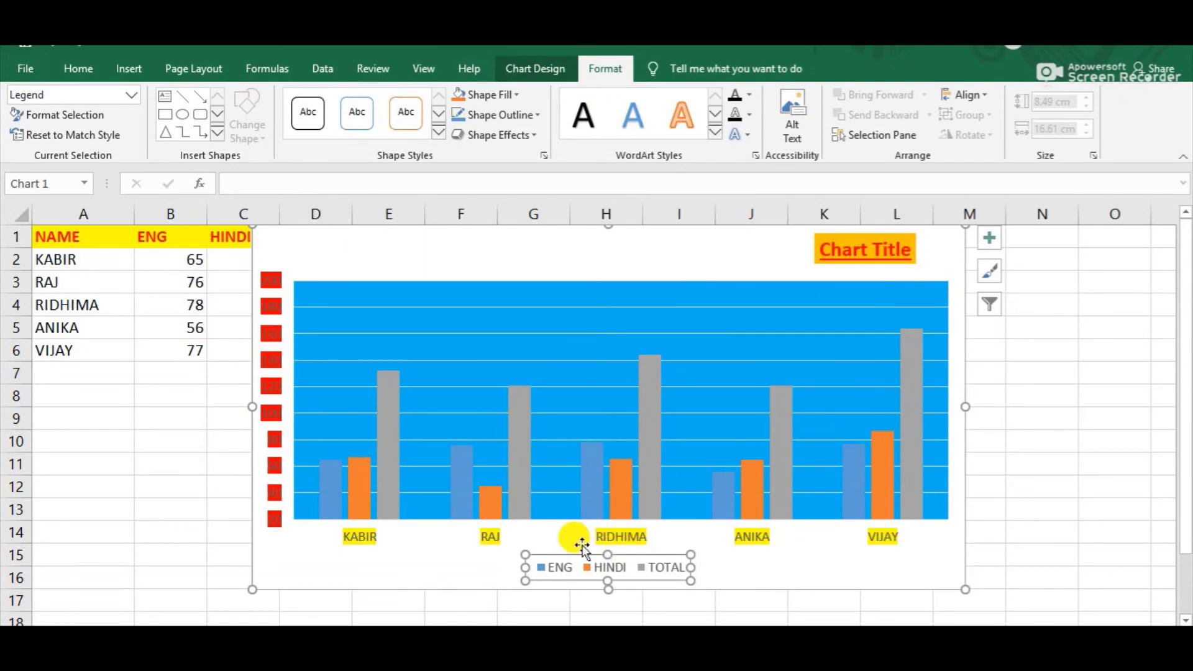
right_click(536, 568)
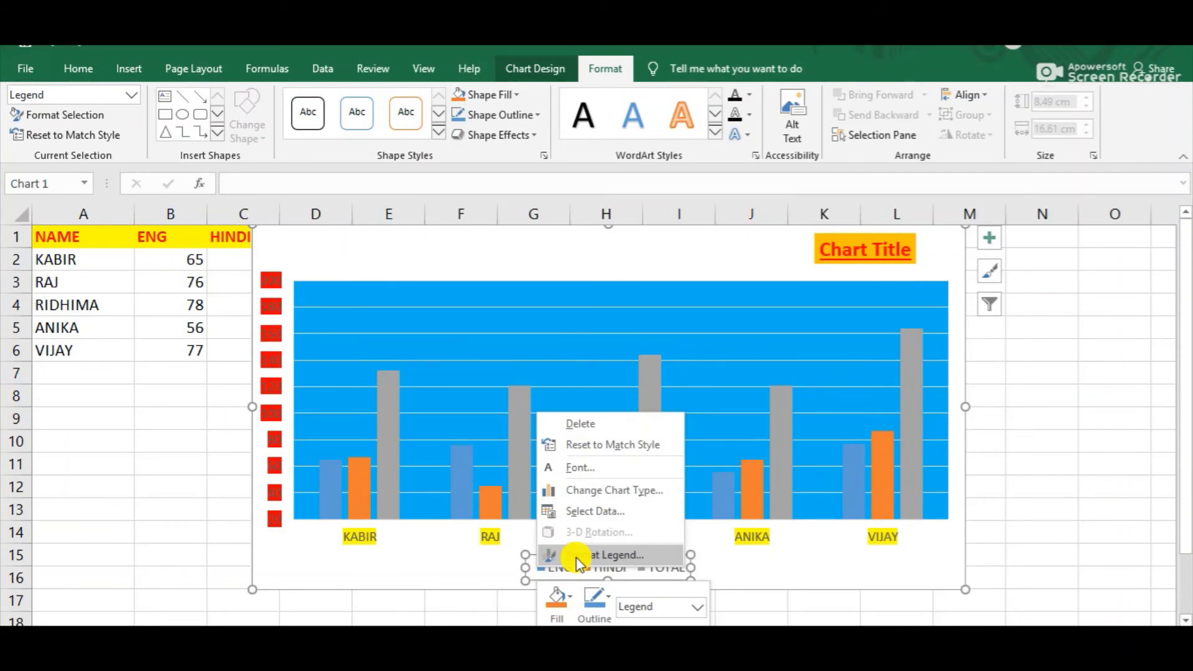
click(577, 558)
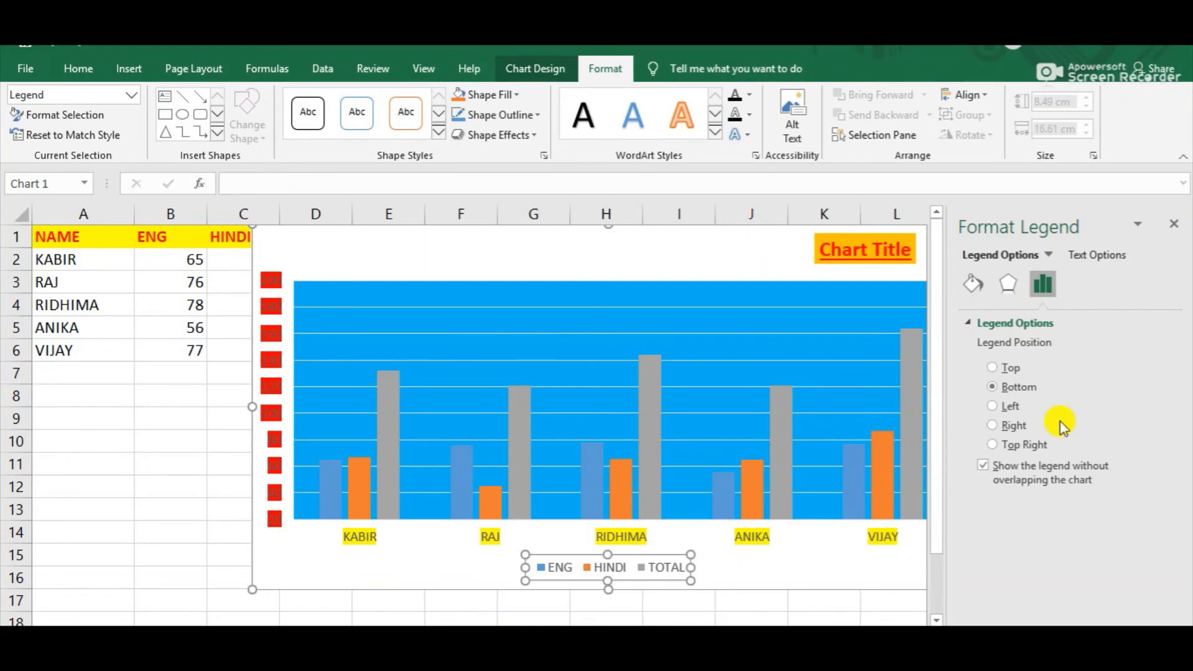
Try the Left, Top and Right legend positions, settling on Top
click(991, 406)
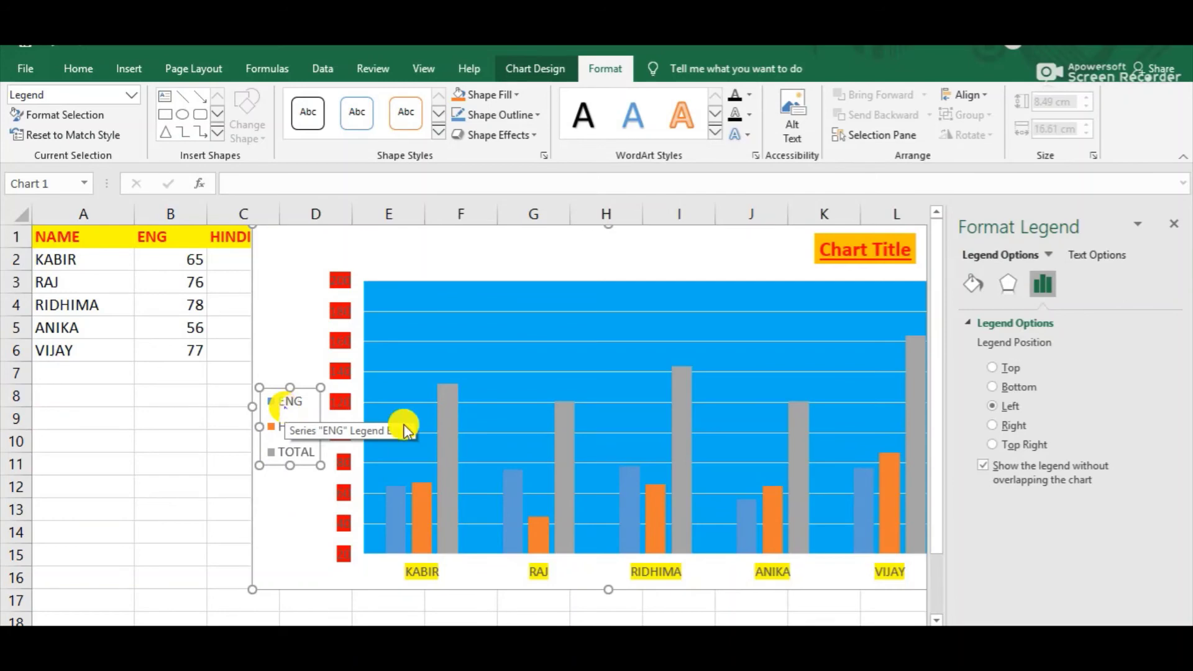
click(993, 368)
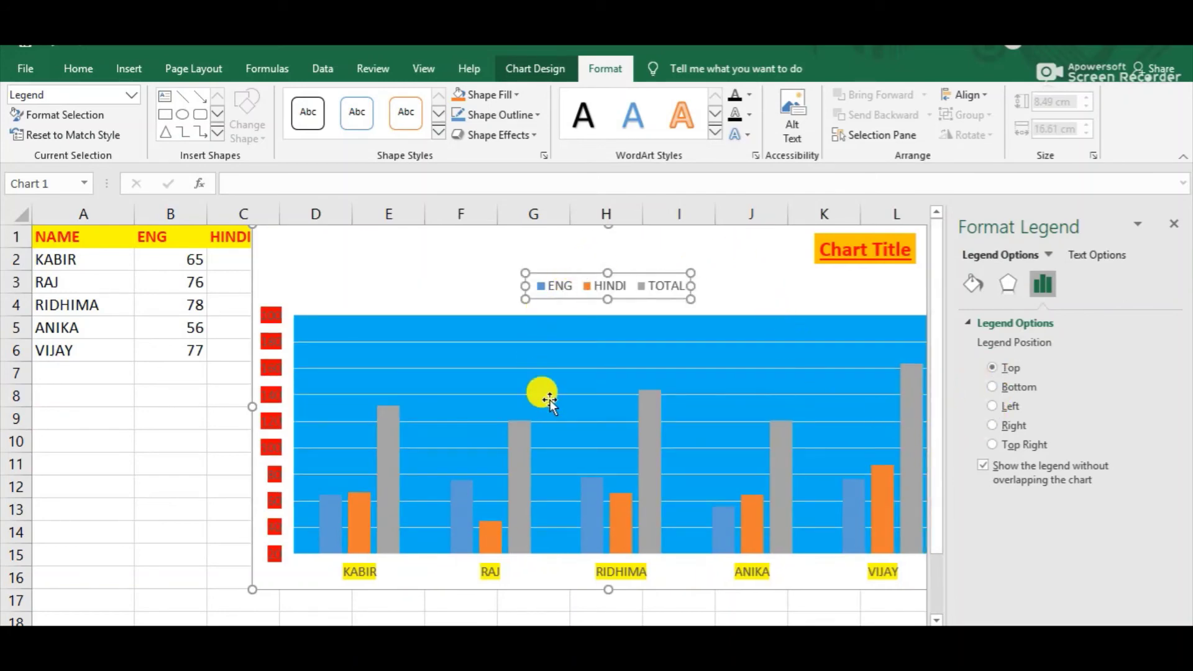
click(993, 425)
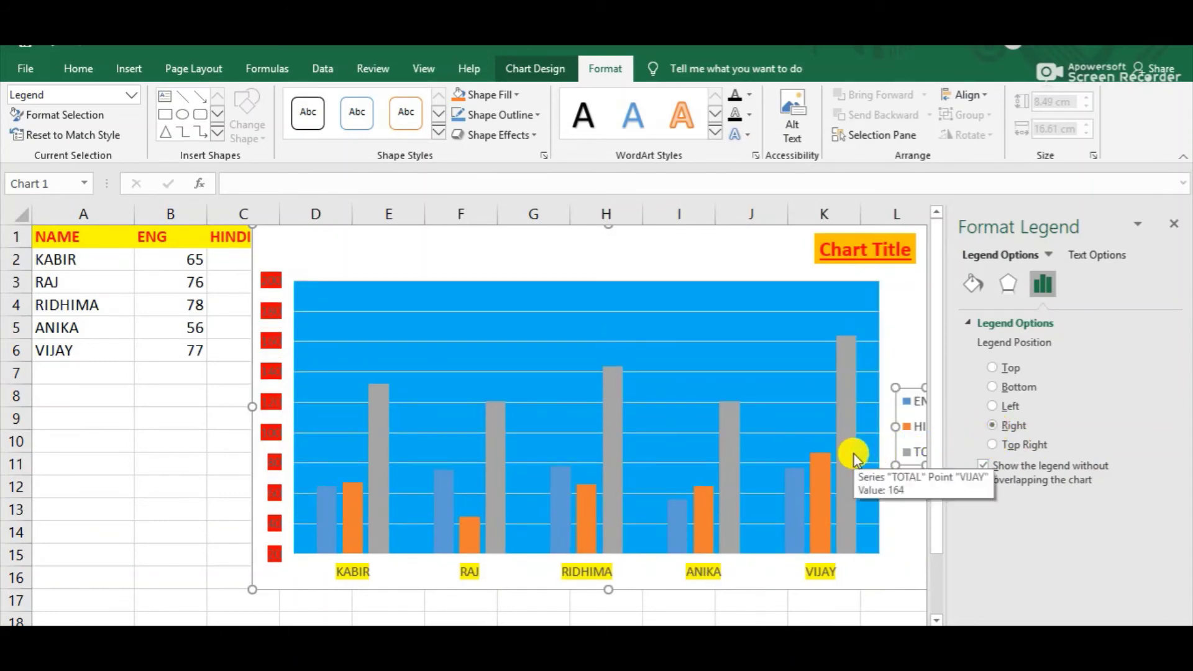
click(992, 367)
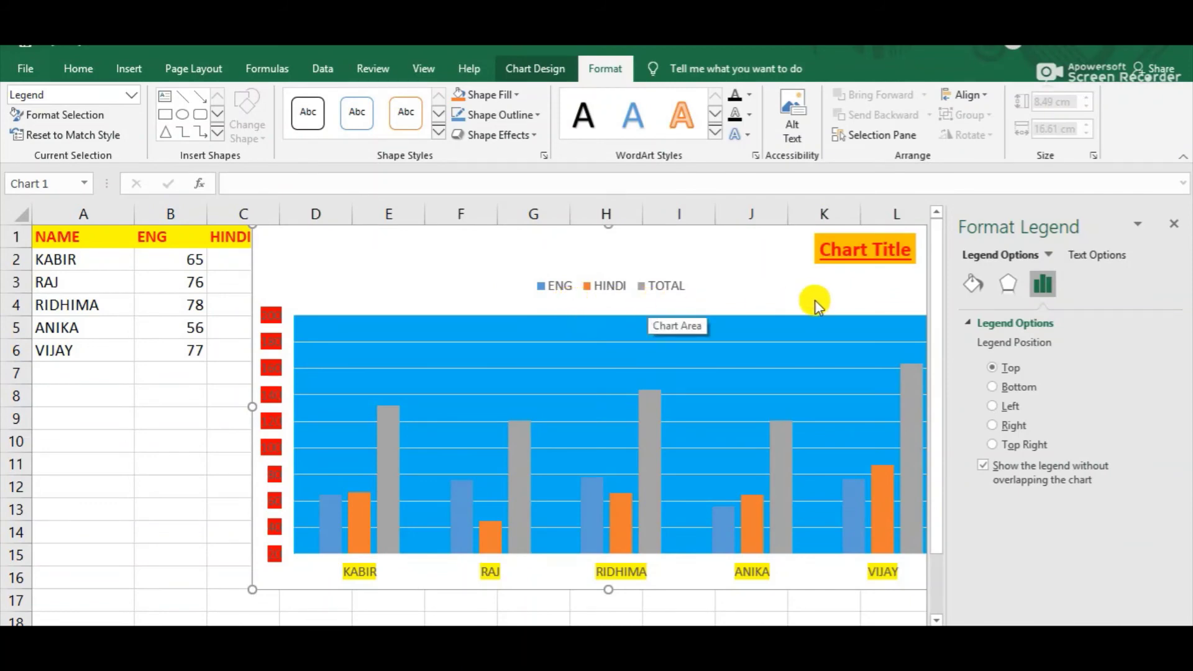
Give the chart legend a solid yellow fill, then select the whole chart area
click(967, 282)
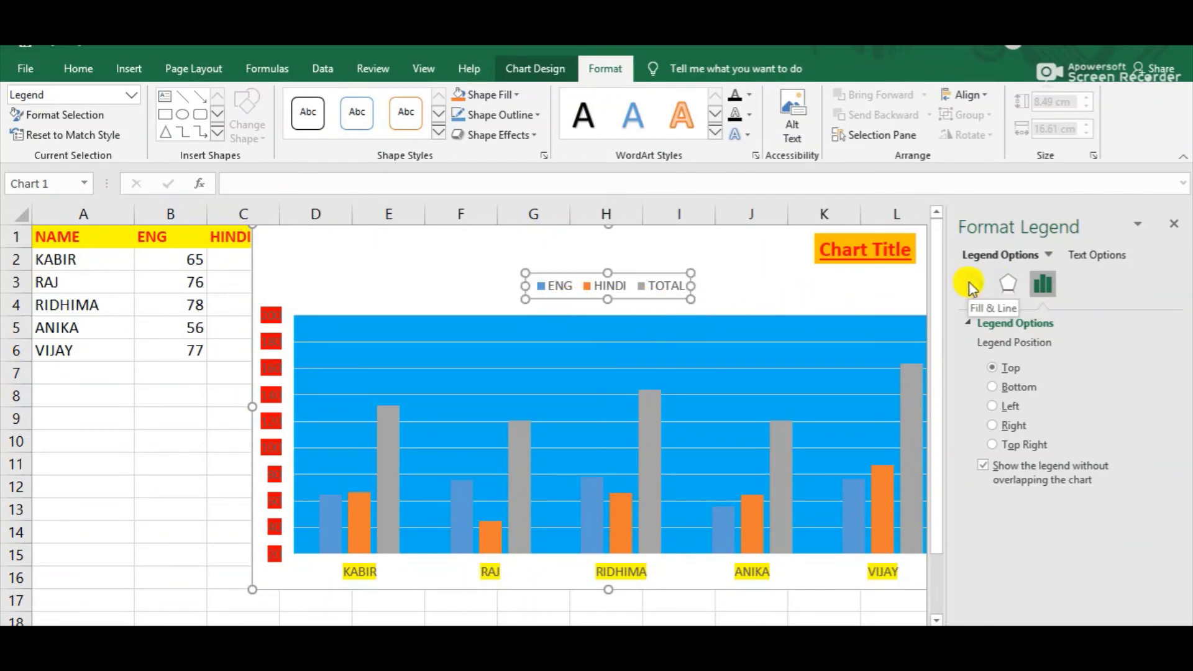
click(979, 285)
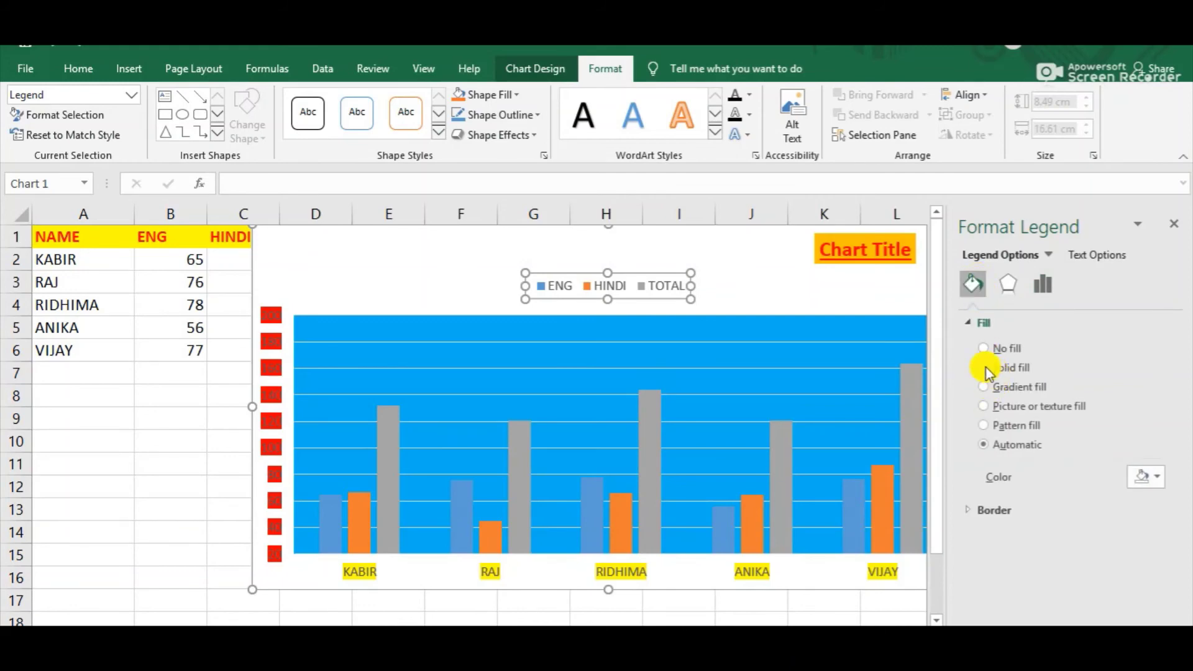
click(983, 367)
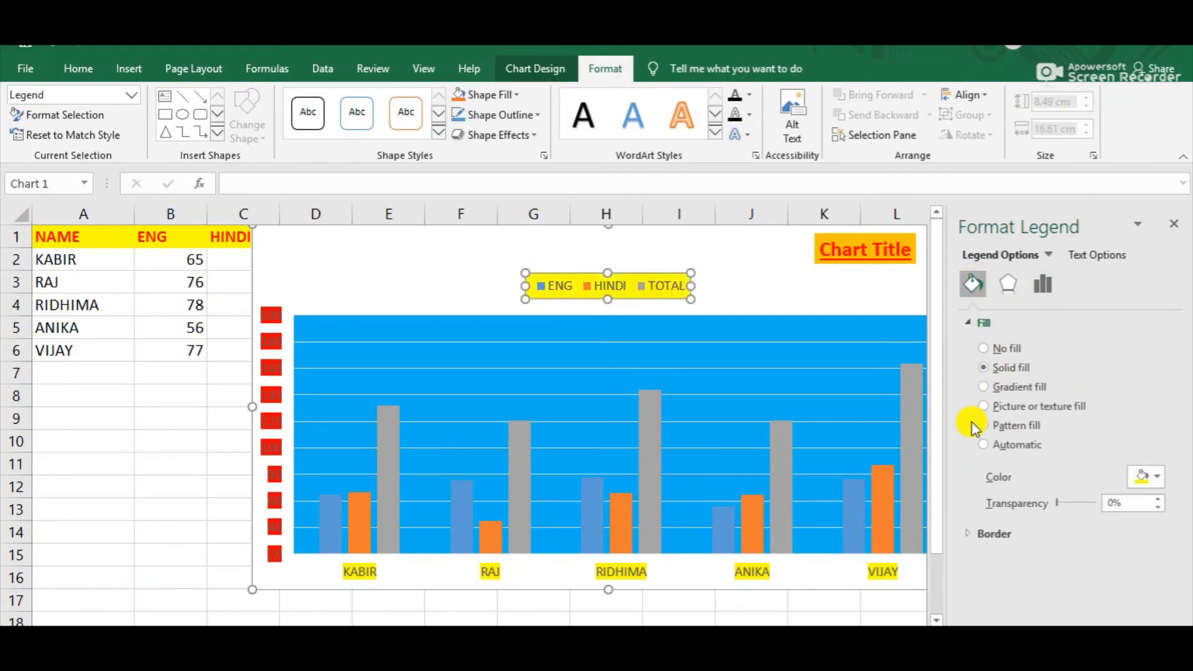
click(814, 283)
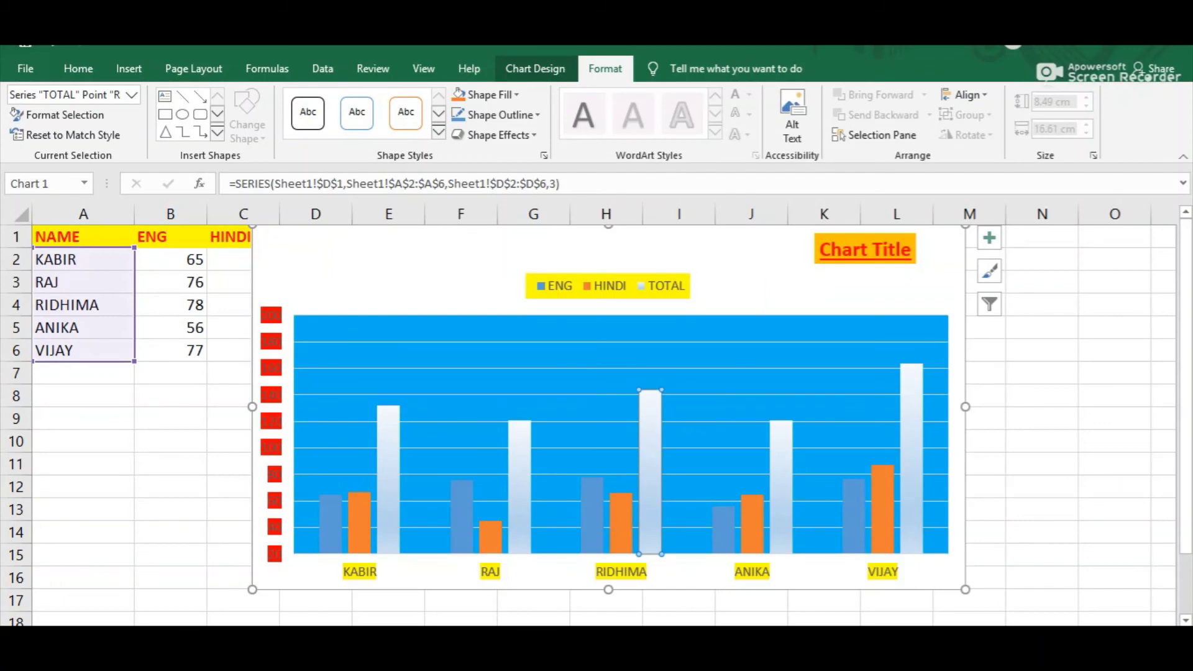
Select only KABIR's TOTAL bar and open Format Data Point for it
click(388, 425)
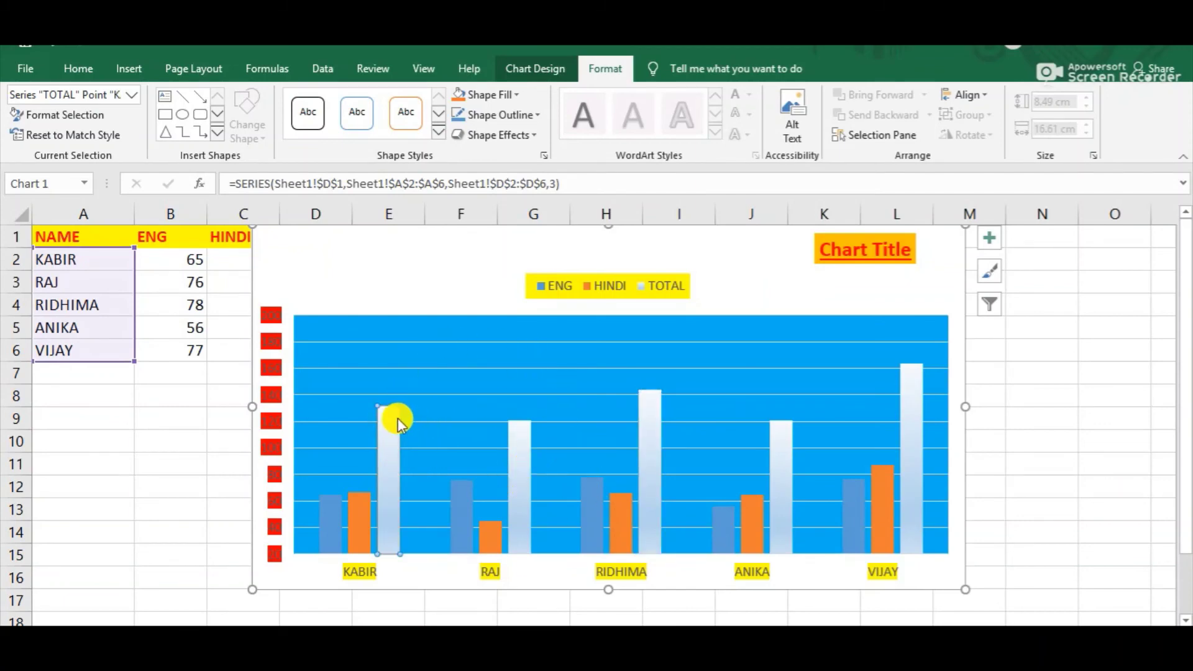
mouse_move(387, 412)
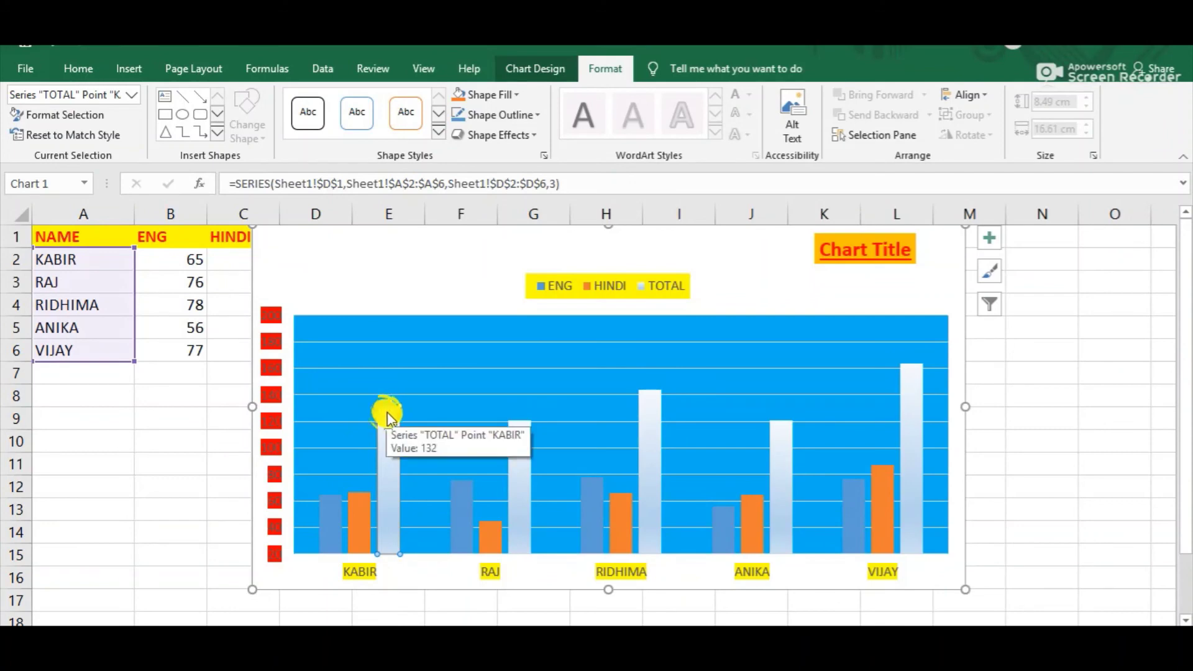
right_click(385, 414)
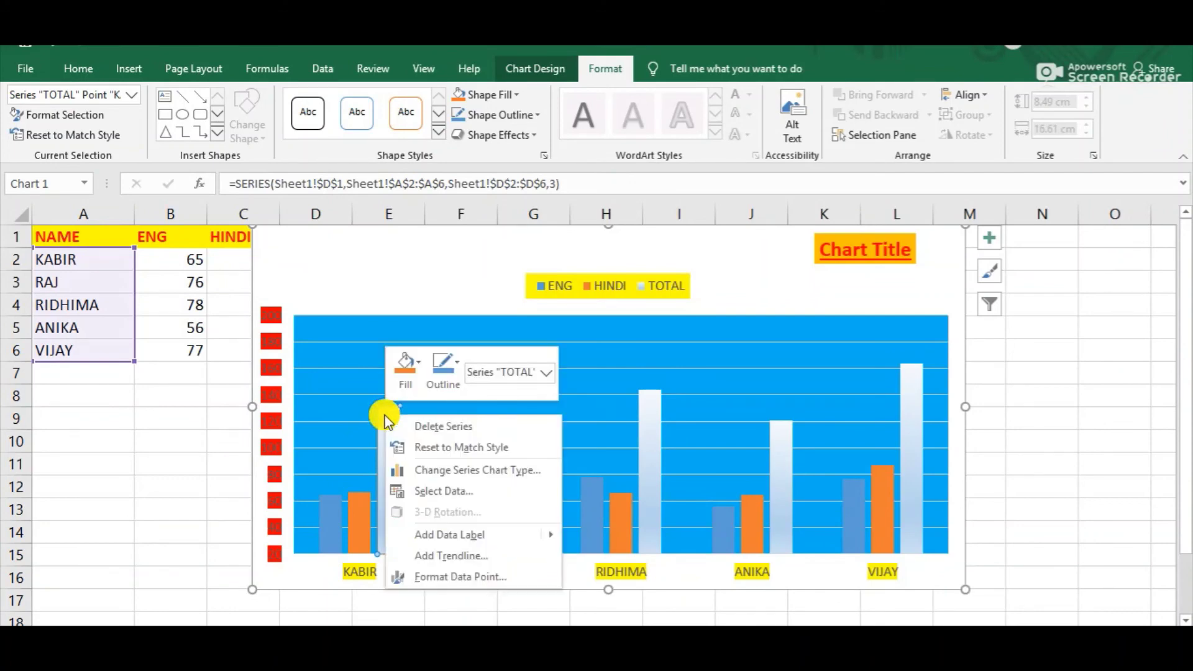
click(423, 575)
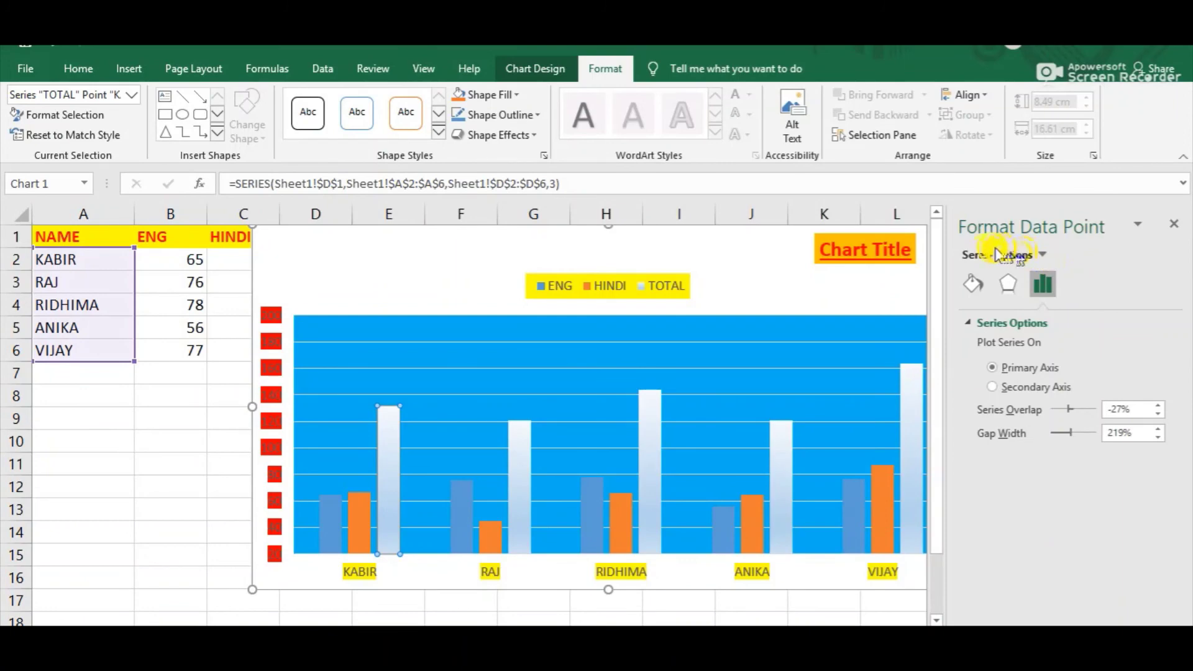
Switch the KABIR bar to a picture or texture fill and try the medium wood texture
click(978, 286)
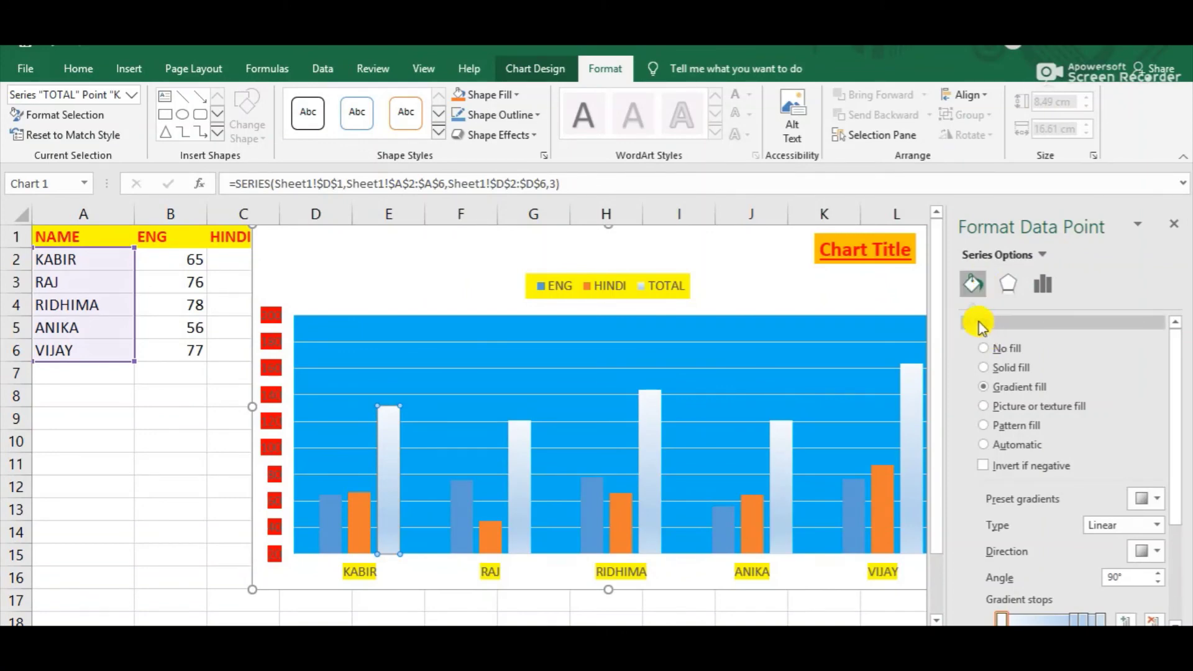
click(984, 408)
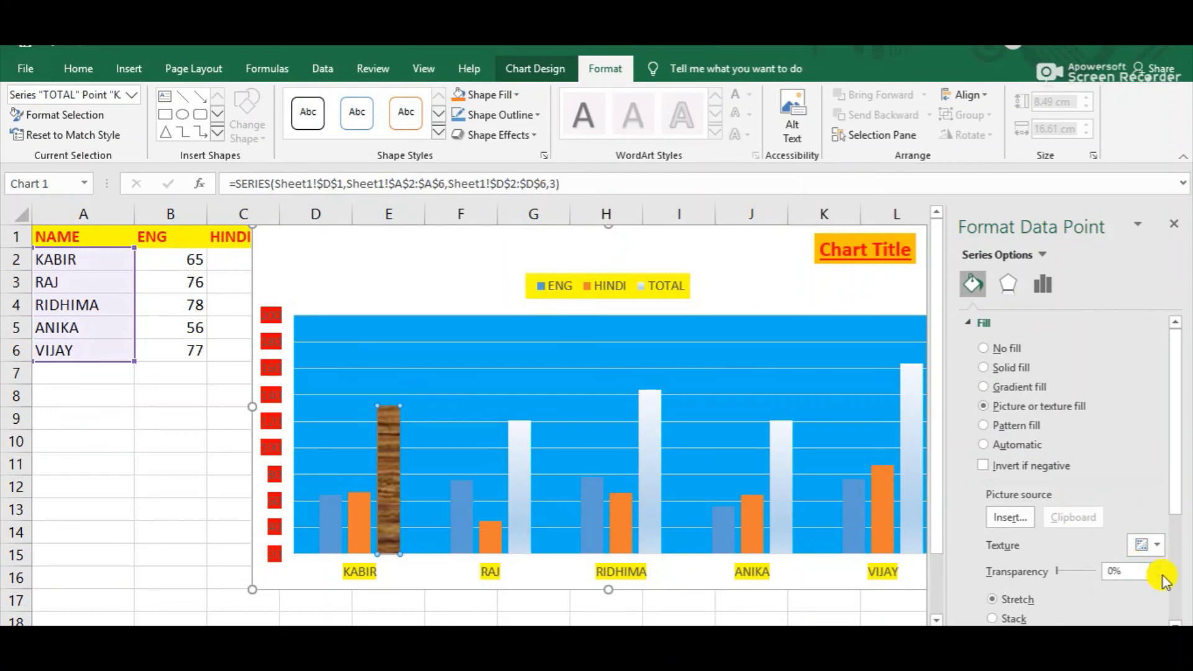
scroll(1166, 553, down, 2)
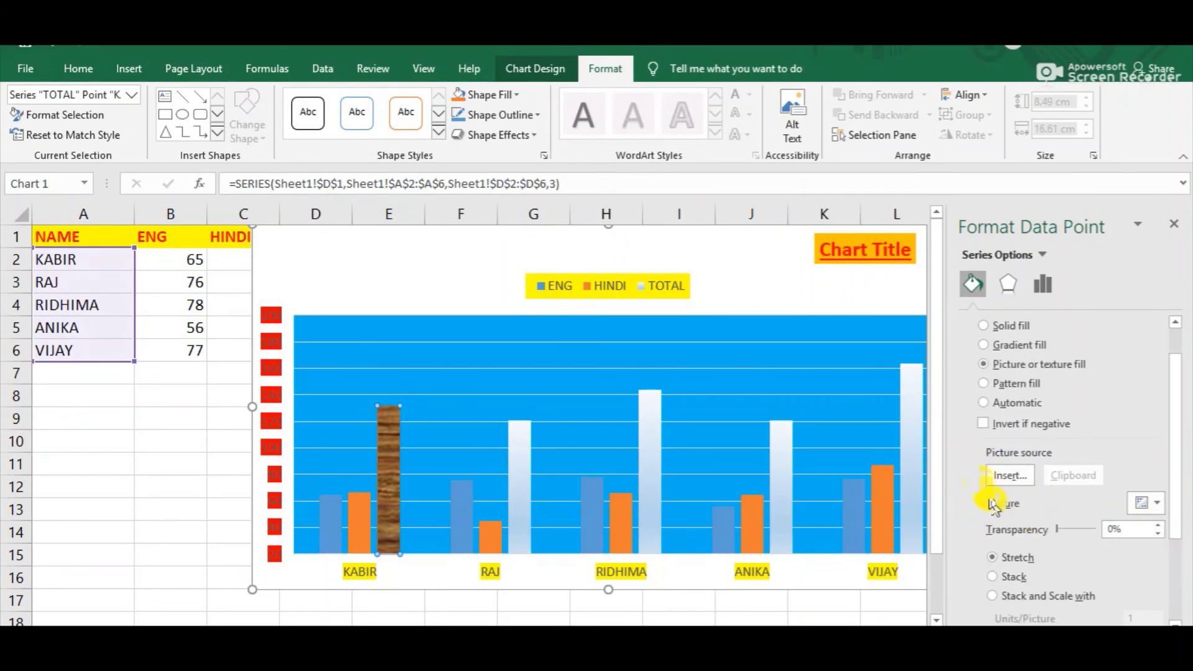
click(1159, 504)
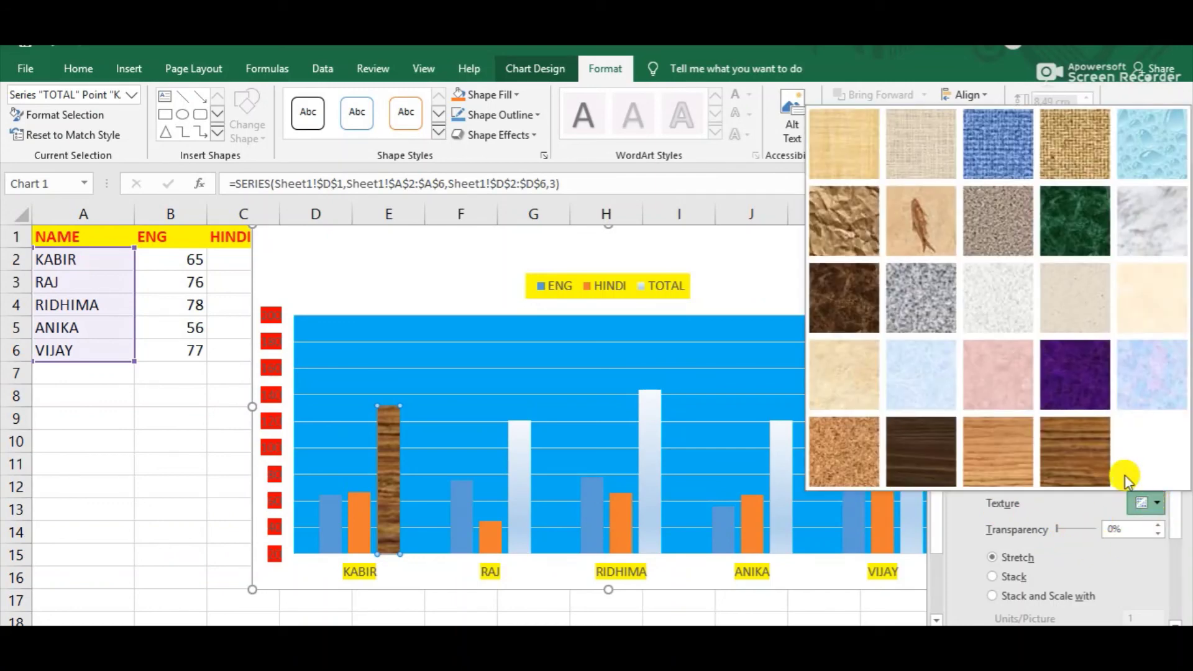
click(1067, 452)
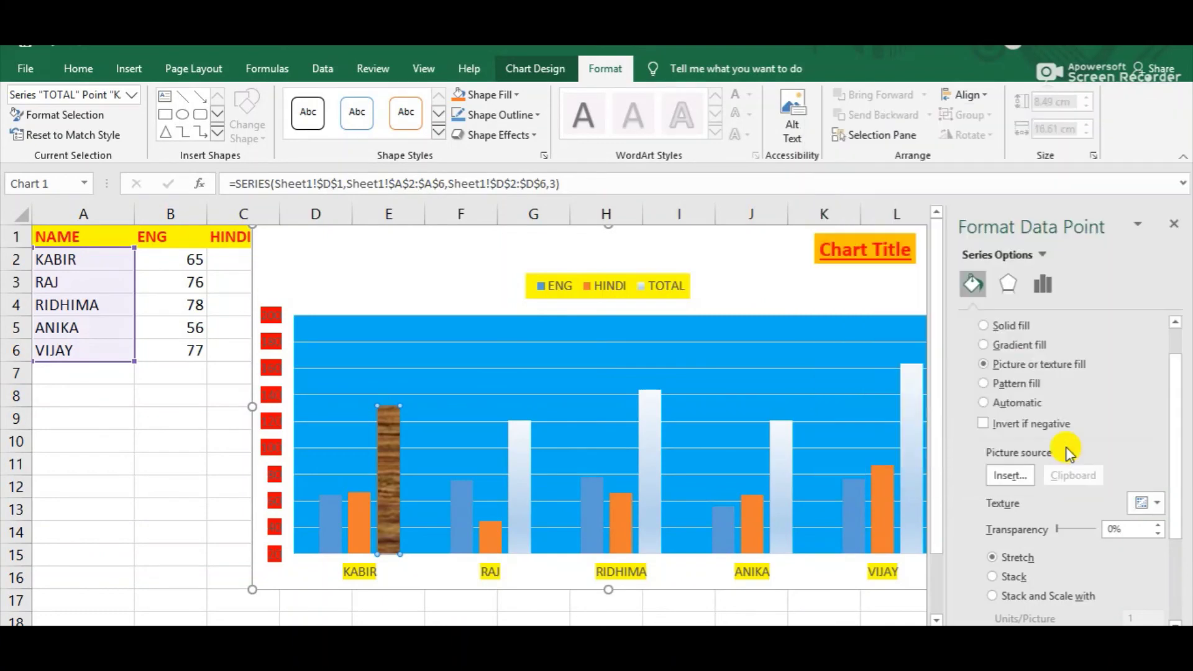
Try the brown marble and speckled grey textures, settling on green marble
click(1157, 503)
click(854, 285)
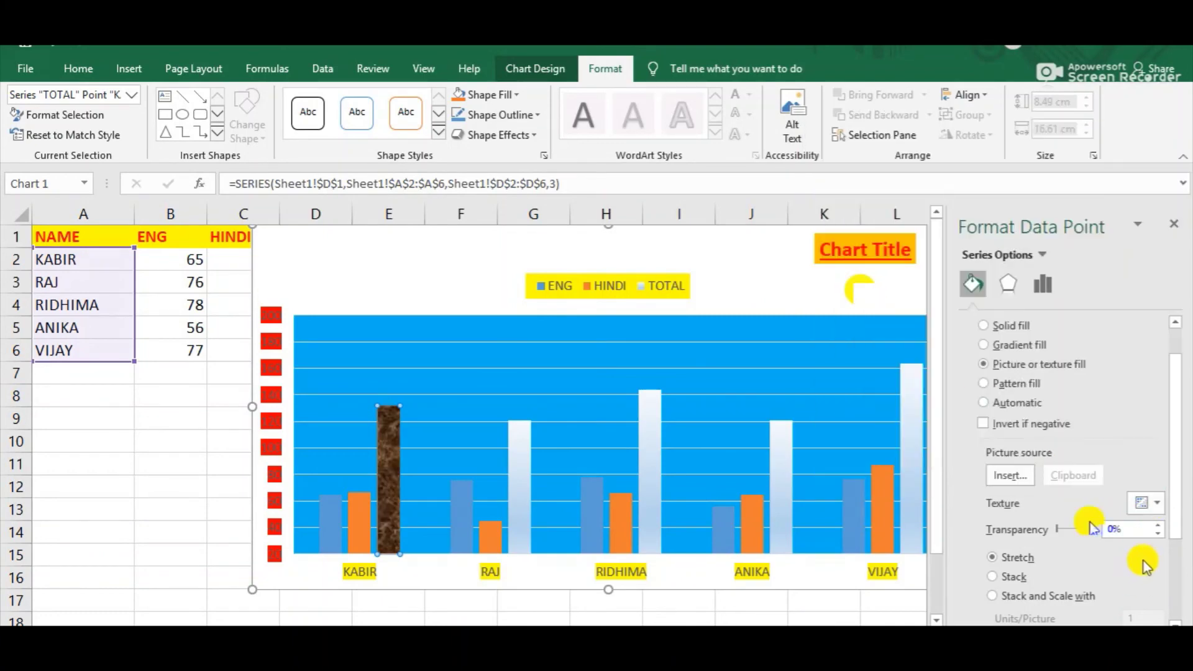
click(1160, 504)
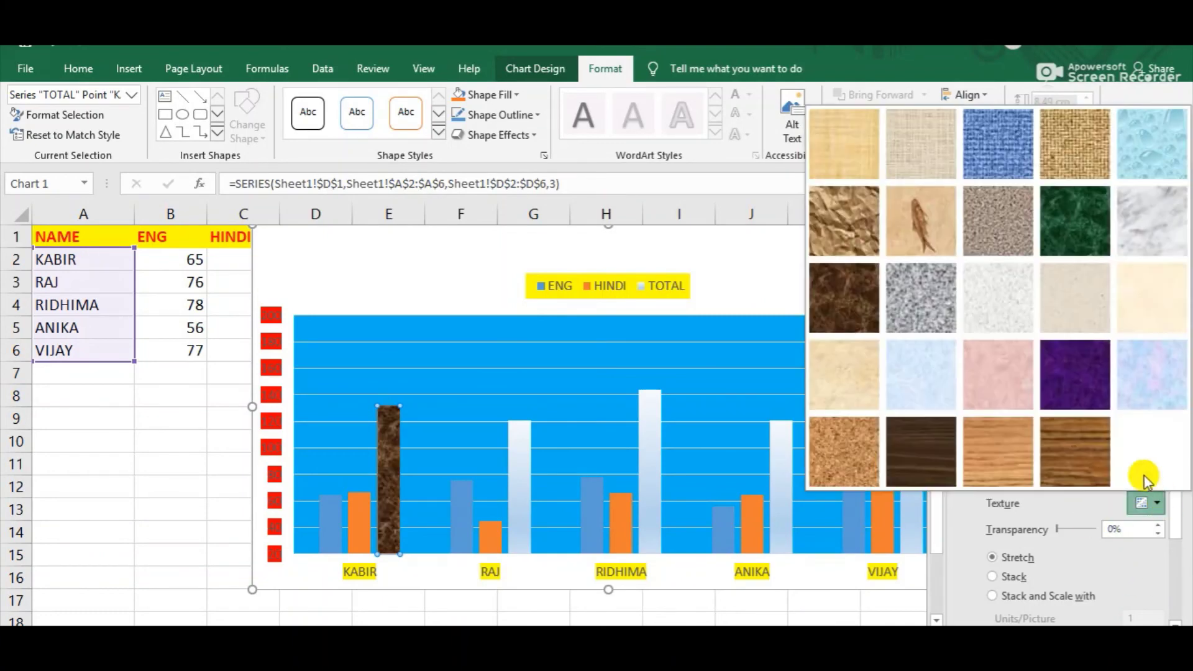
click(1008, 221)
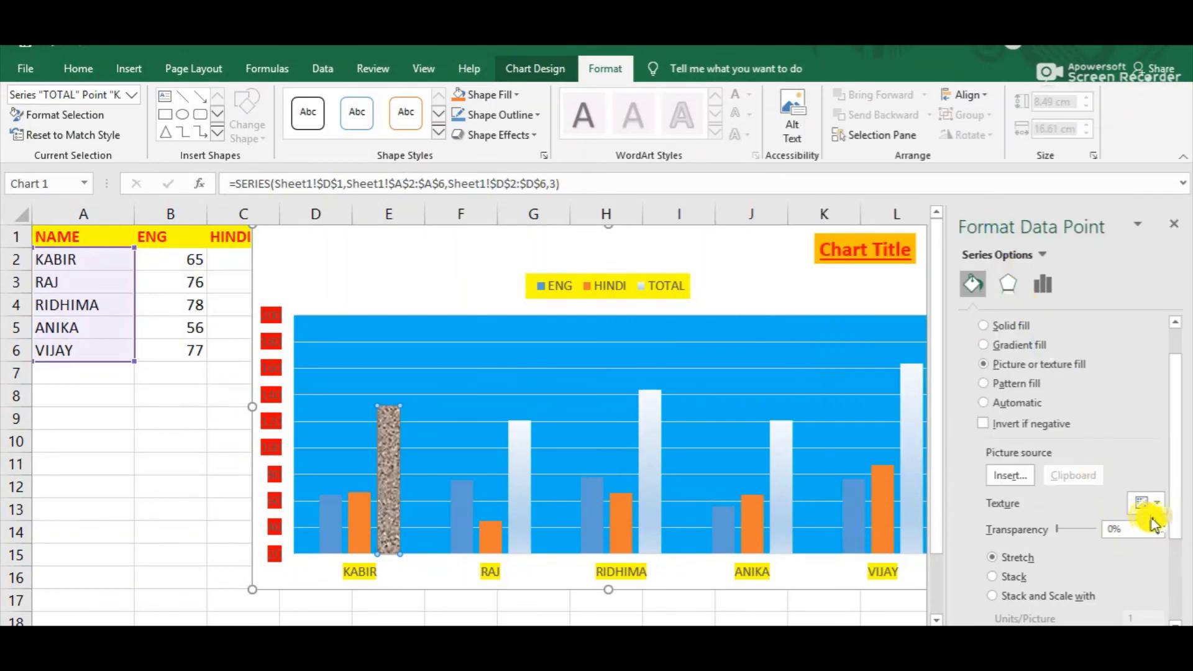
click(1160, 504)
click(1063, 224)
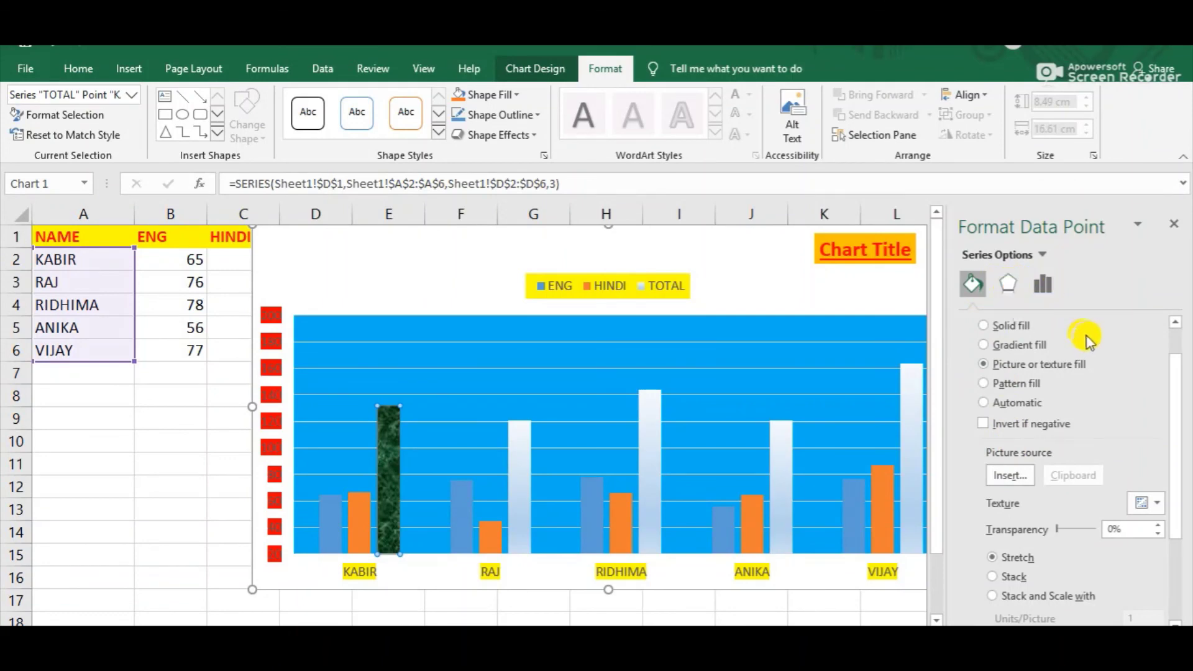
scroll(1118, 428, down, 4)
scroll(1122, 436, down, 1)
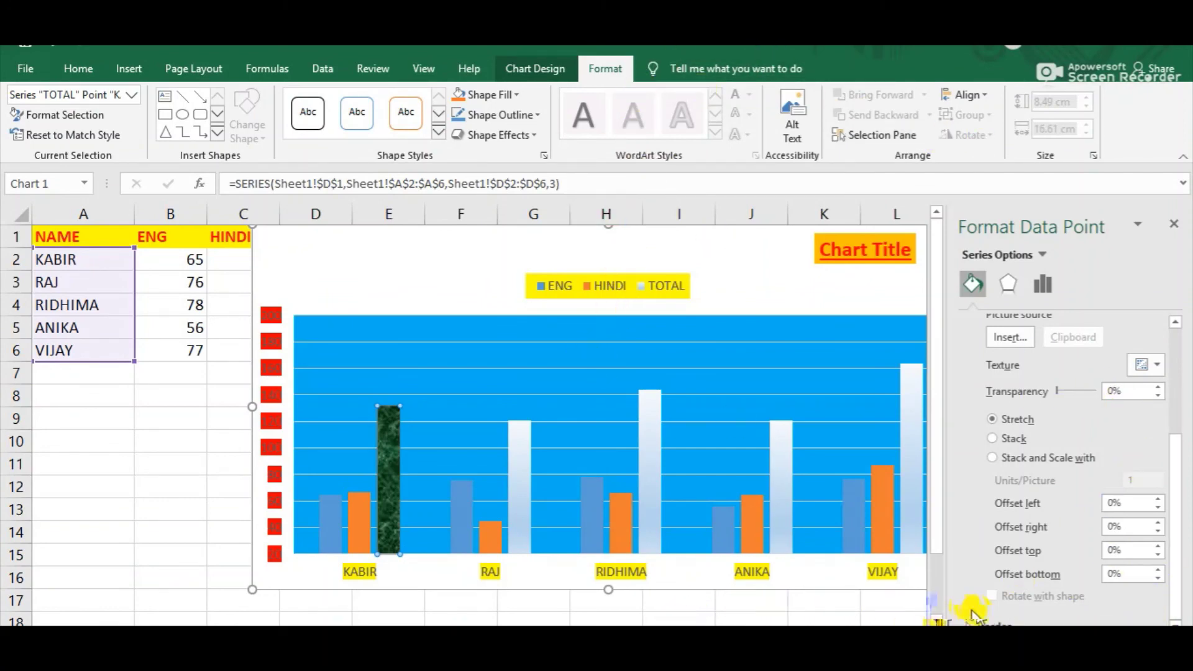
Give the KABIR bar a solid red line border
click(993, 622)
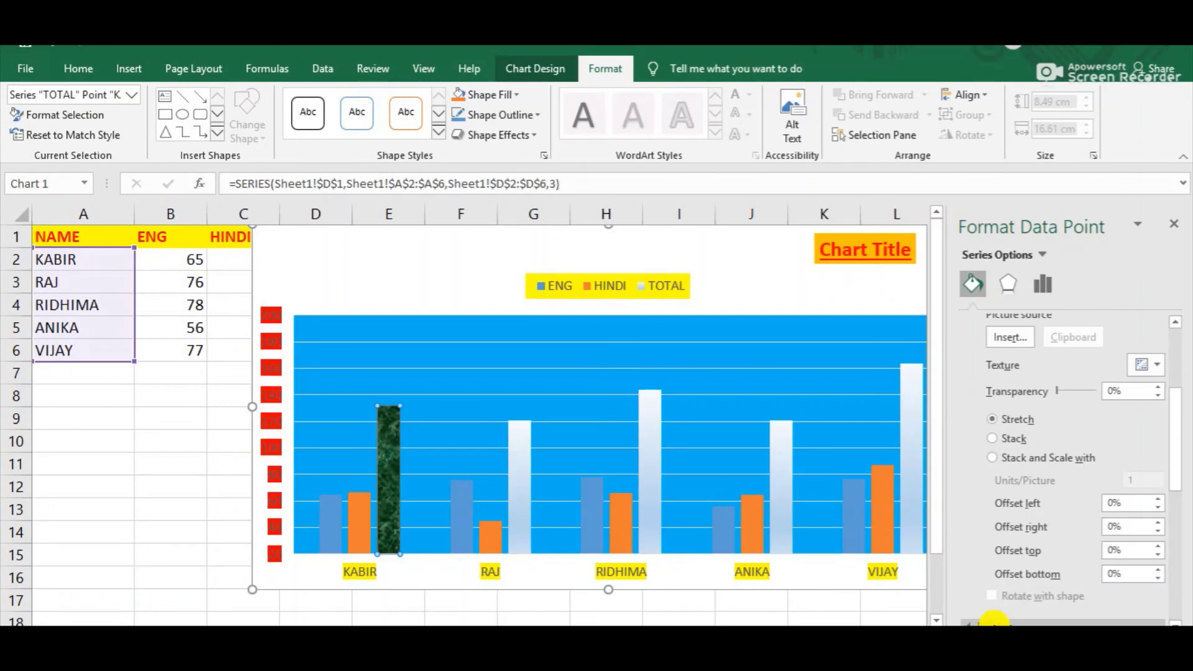
drag(1174, 432, 1172, 541)
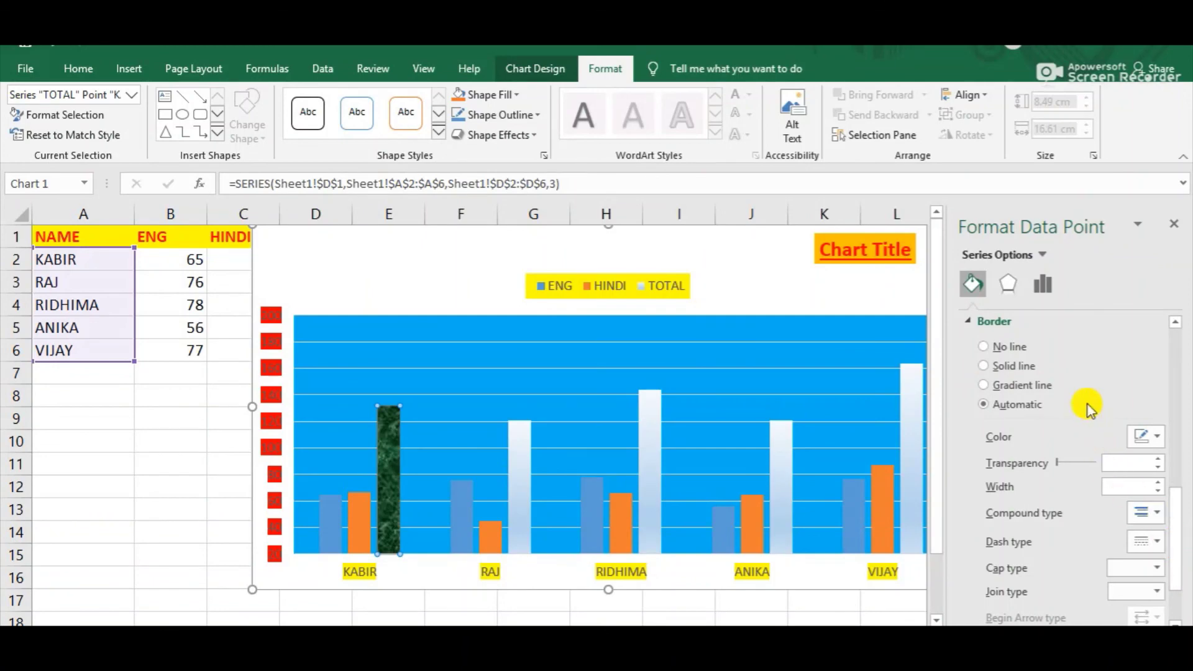
click(988, 366)
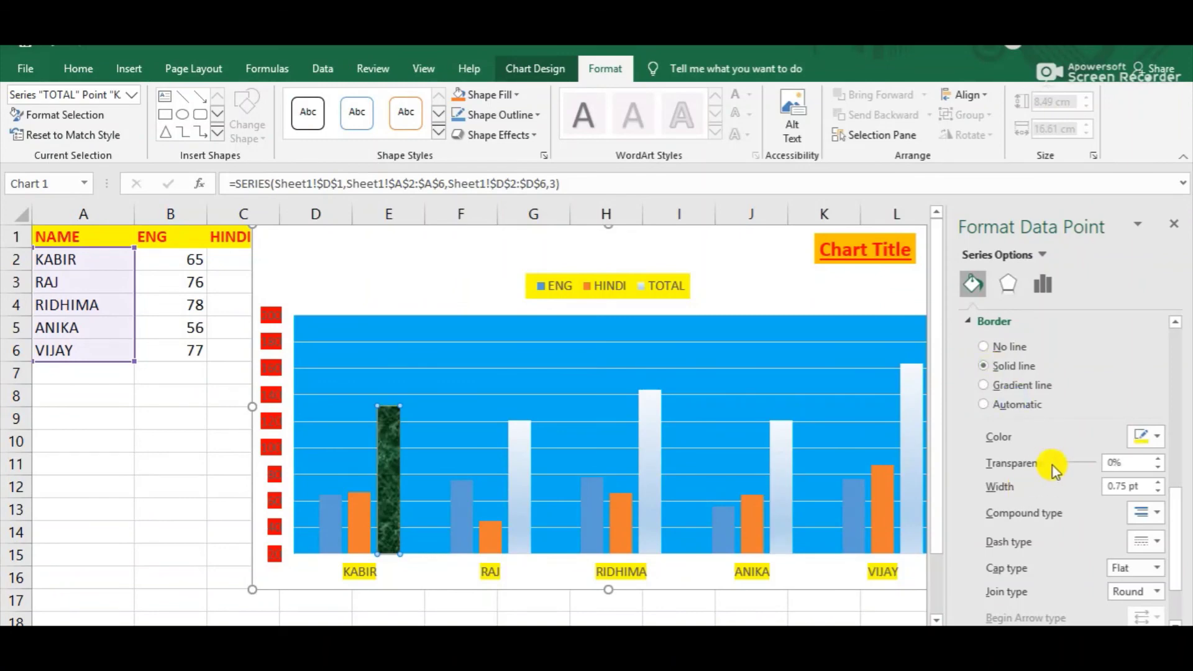
click(1159, 436)
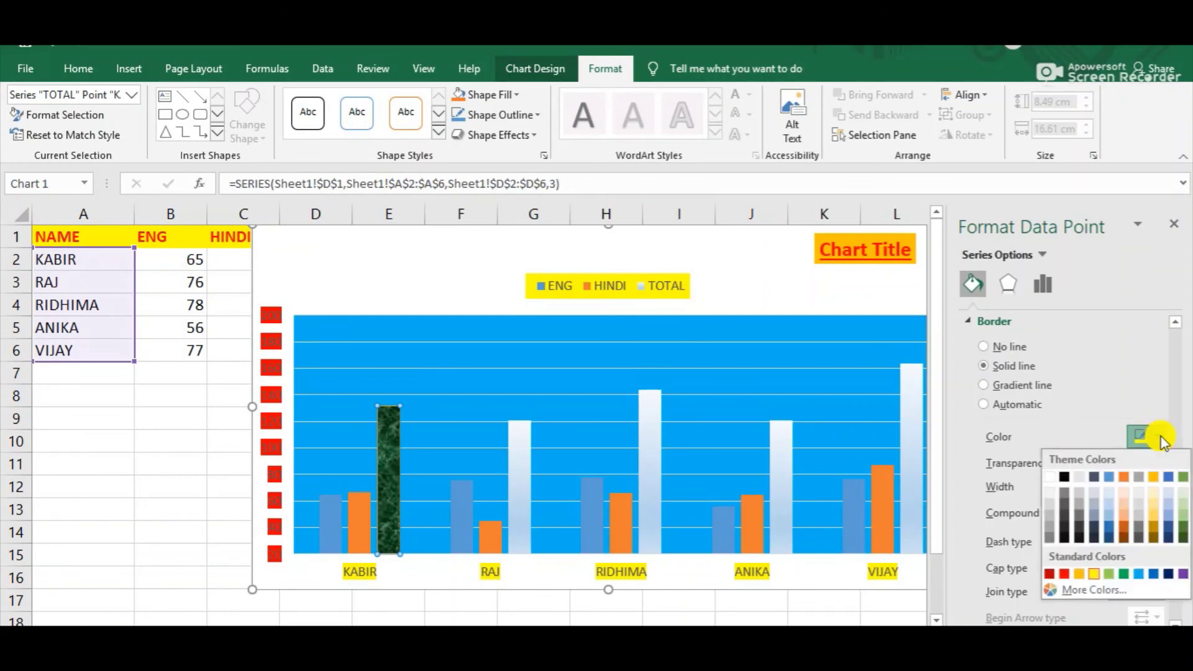
click(1066, 575)
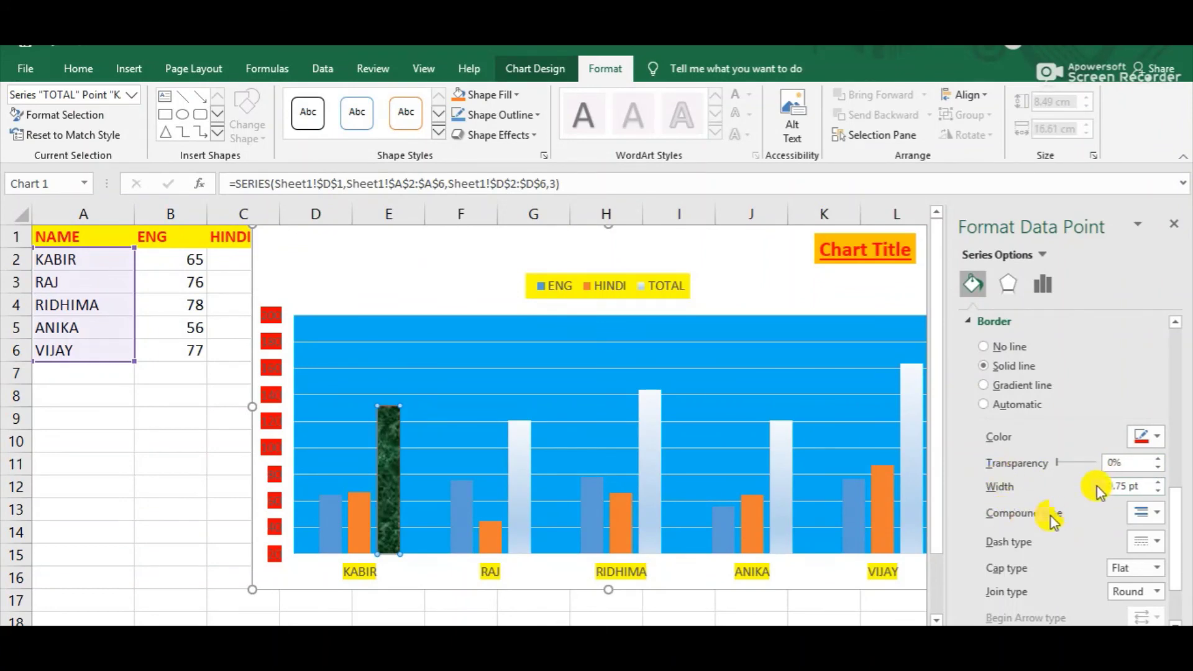
Raise the red border width step by step to 4.25 pt
click(1157, 482)
click(1157, 482)
click(1157, 482)
click(1157, 482)
click(1158, 482)
click(1158, 483)
click(1157, 482)
click(1157, 482)
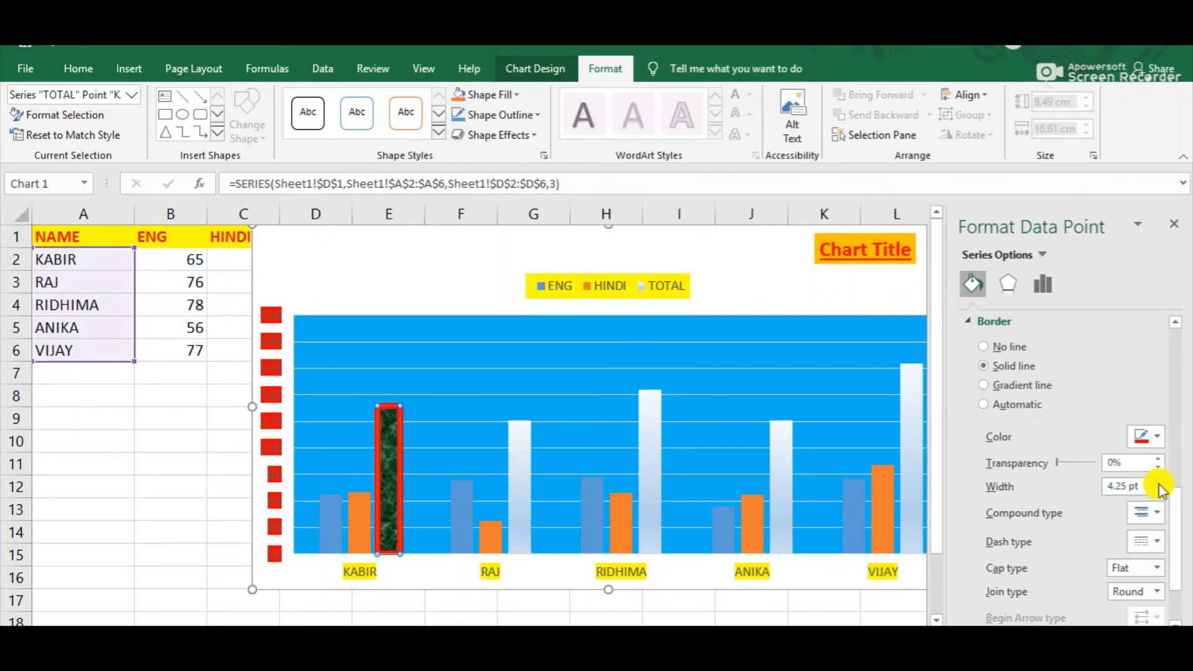
scroll(1105, 516, down, 3)
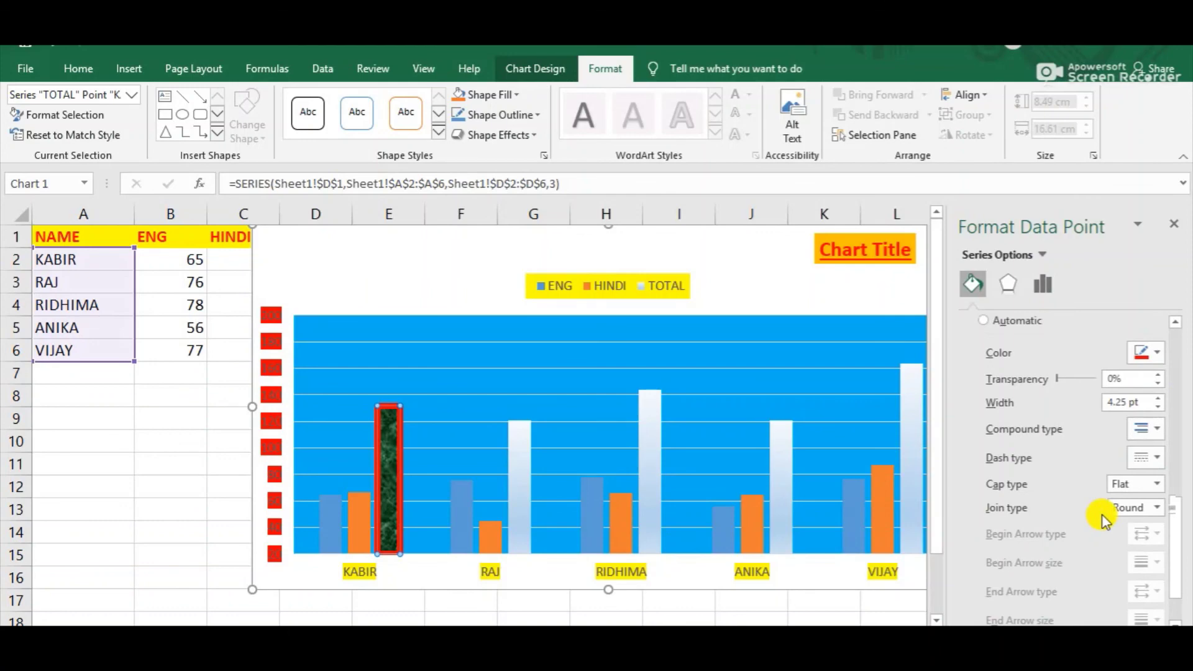
scroll(1101, 521, up, 12)
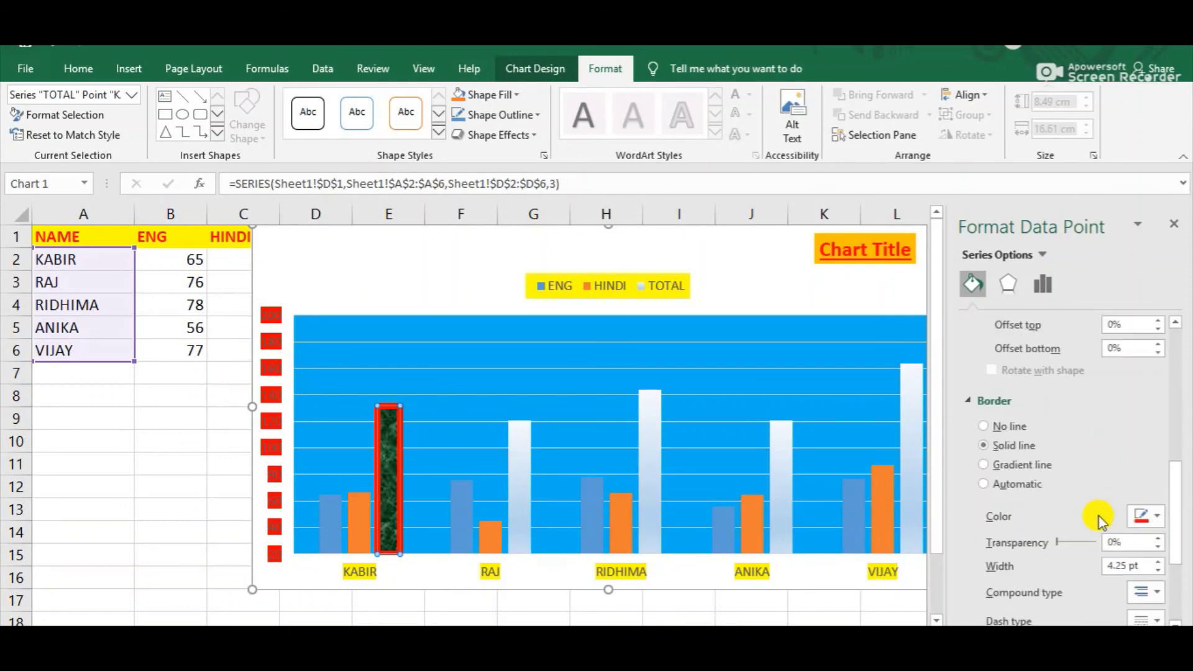
scroll(1101, 520, up, 7)
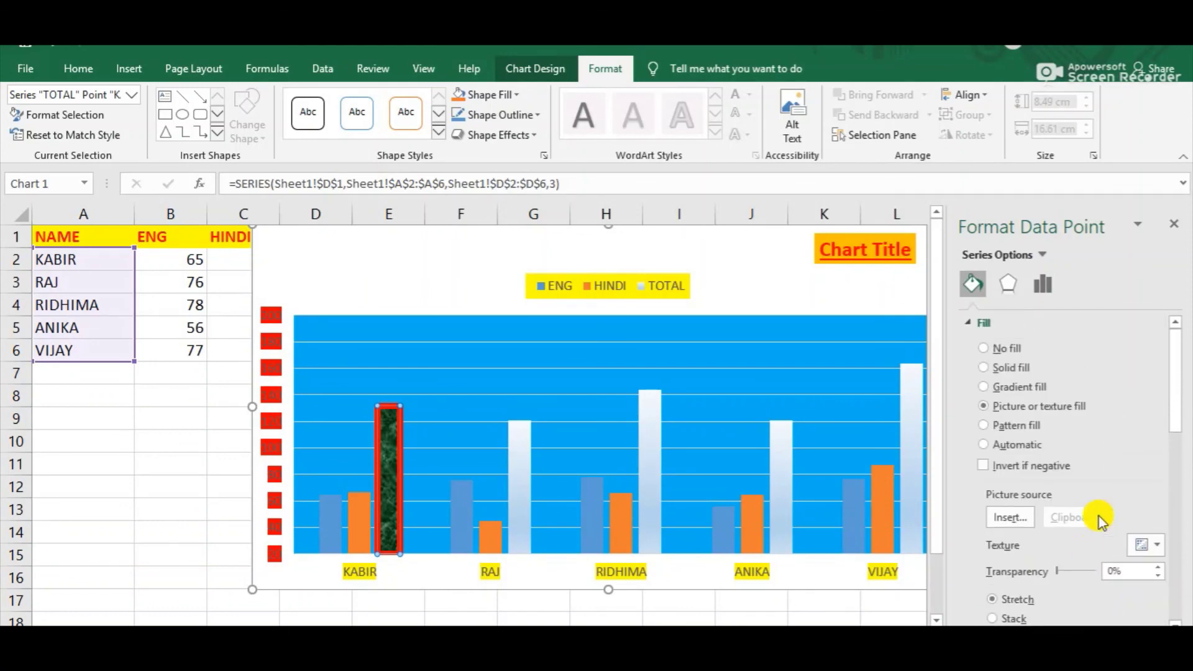